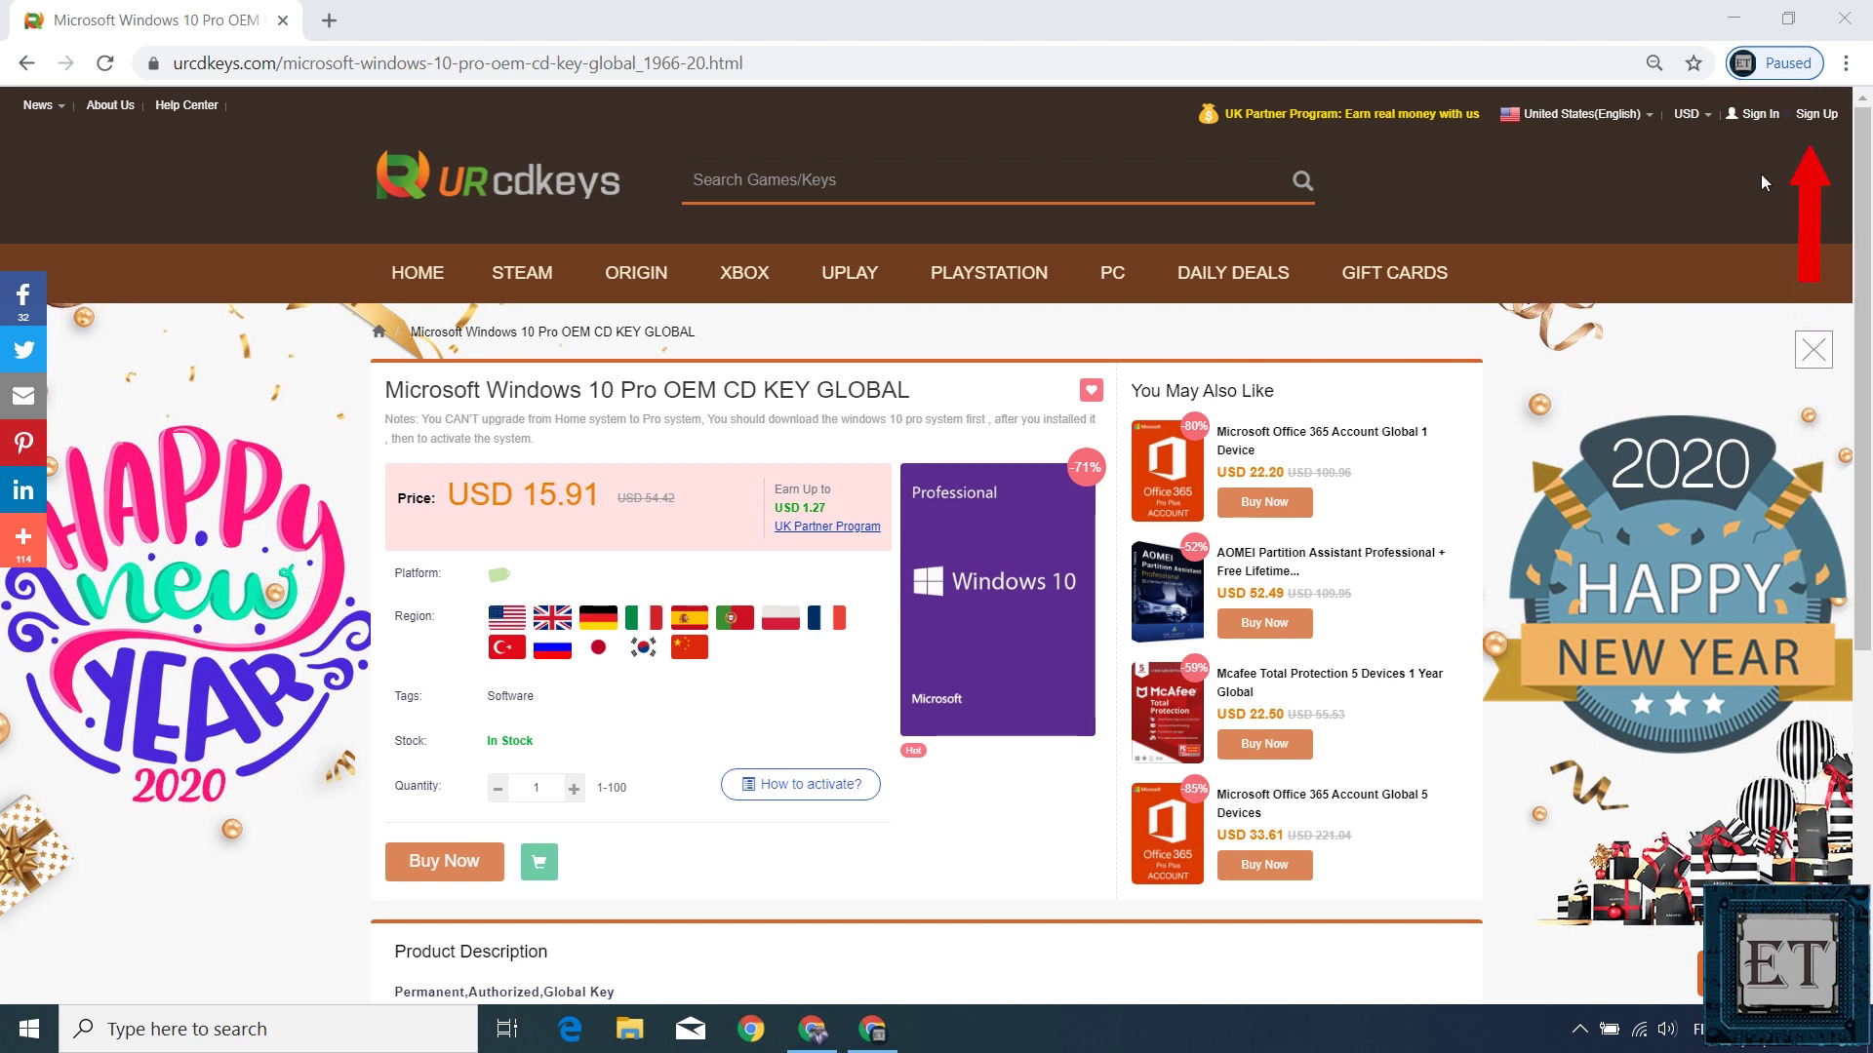
- Go to Sign Up from the Windows 10 Pro OEM key page priced at USD 15.91
click(1815, 117)
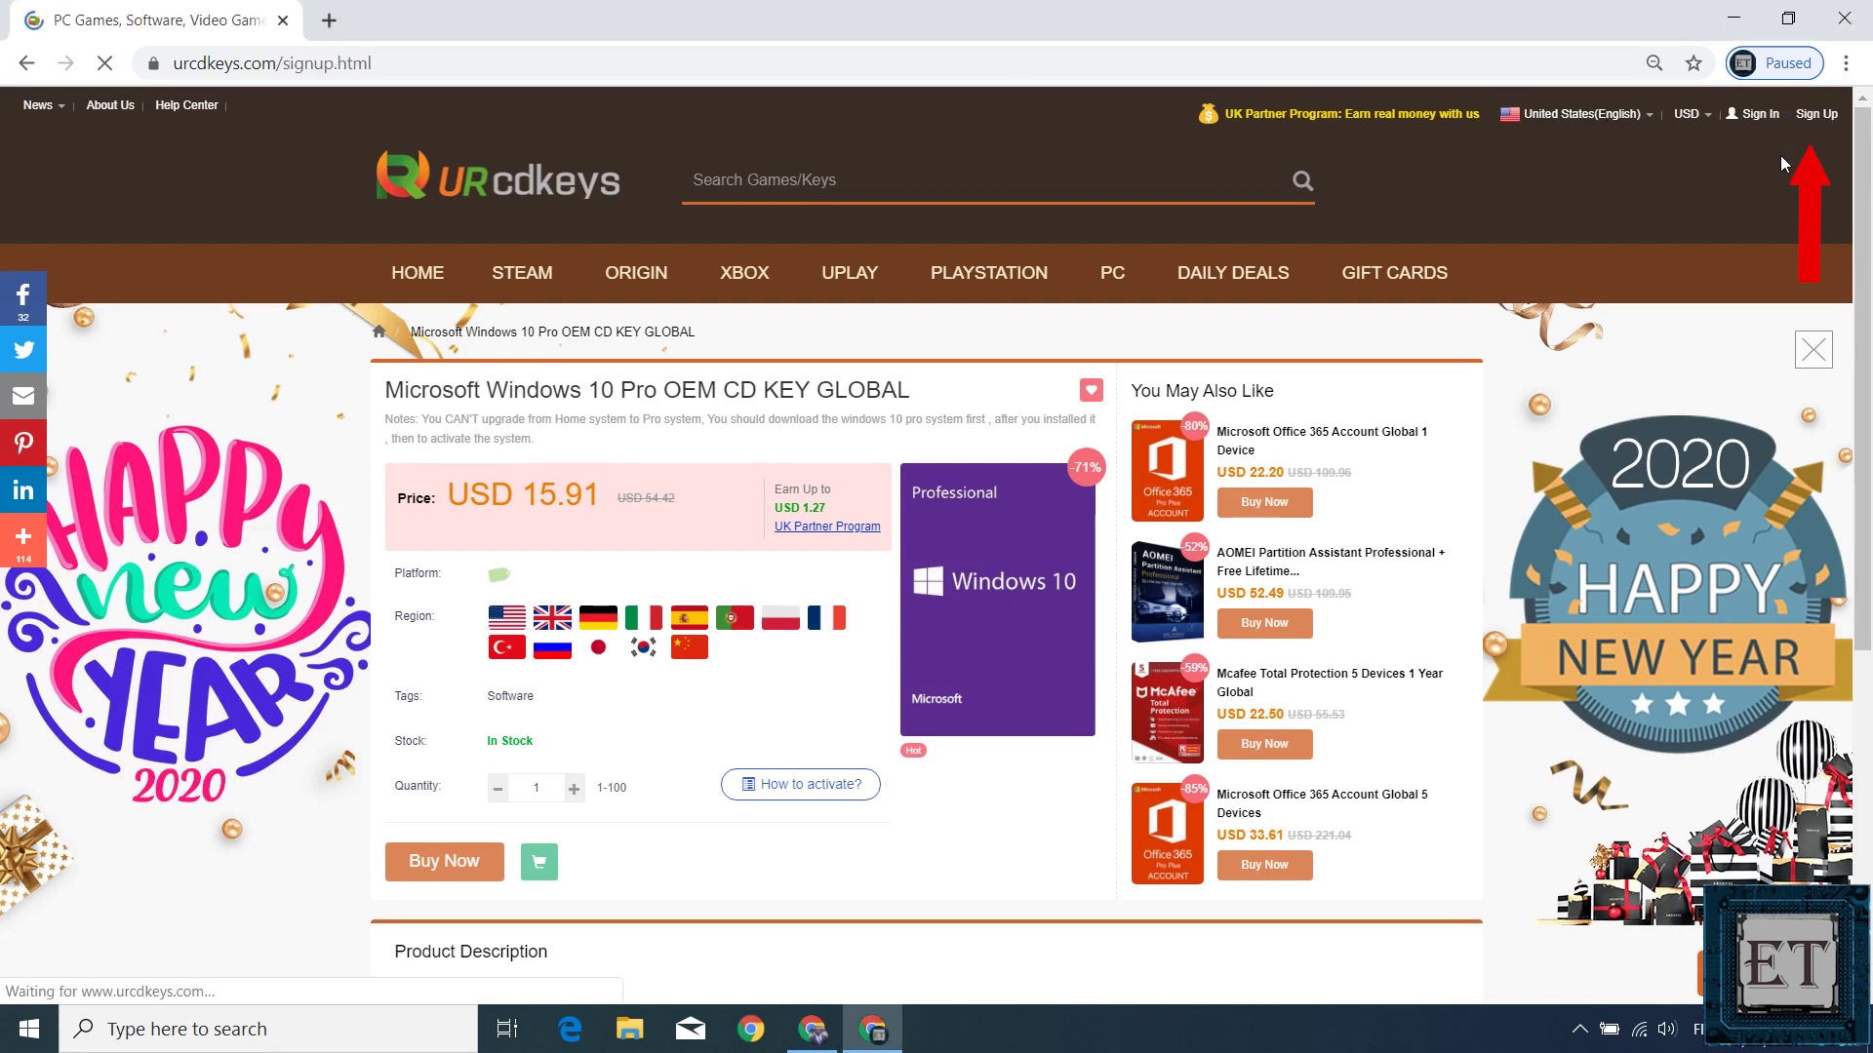
- Register with an email and password, then buy the USD 15.91 Windows 10 Pro OEM key
click(962, 552)
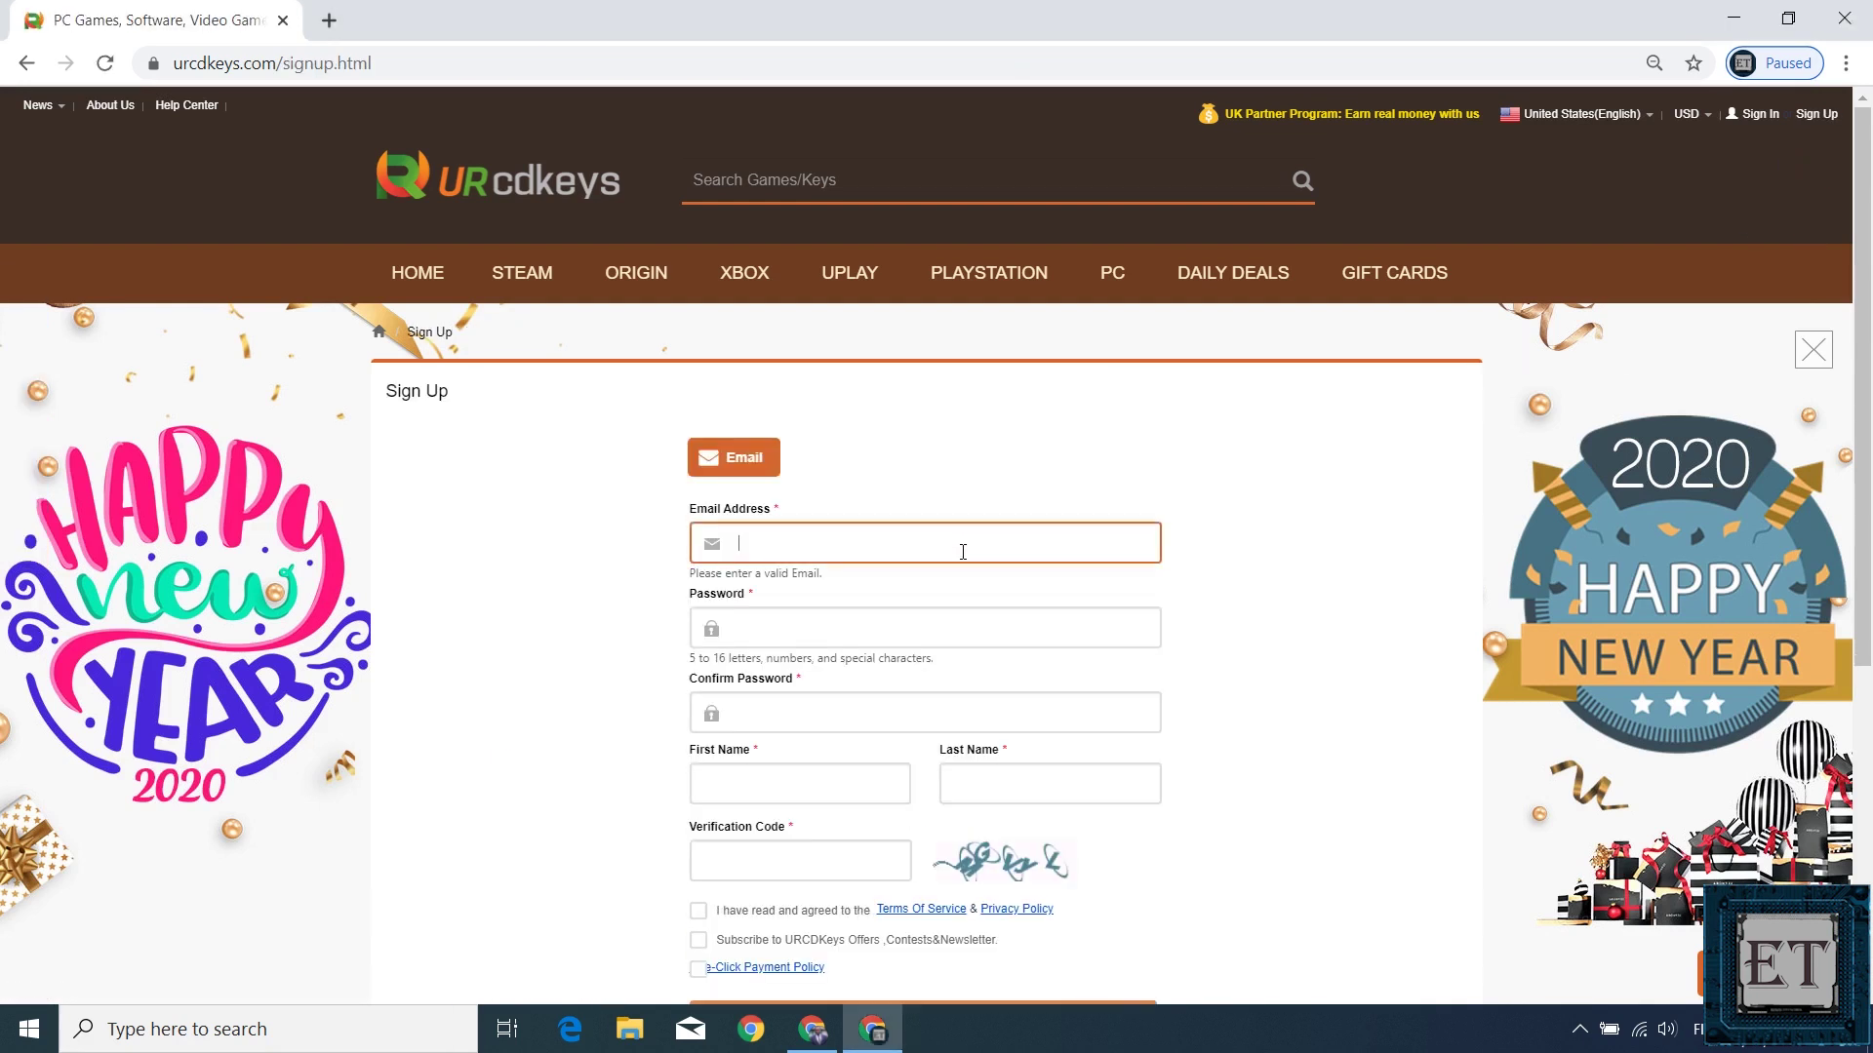
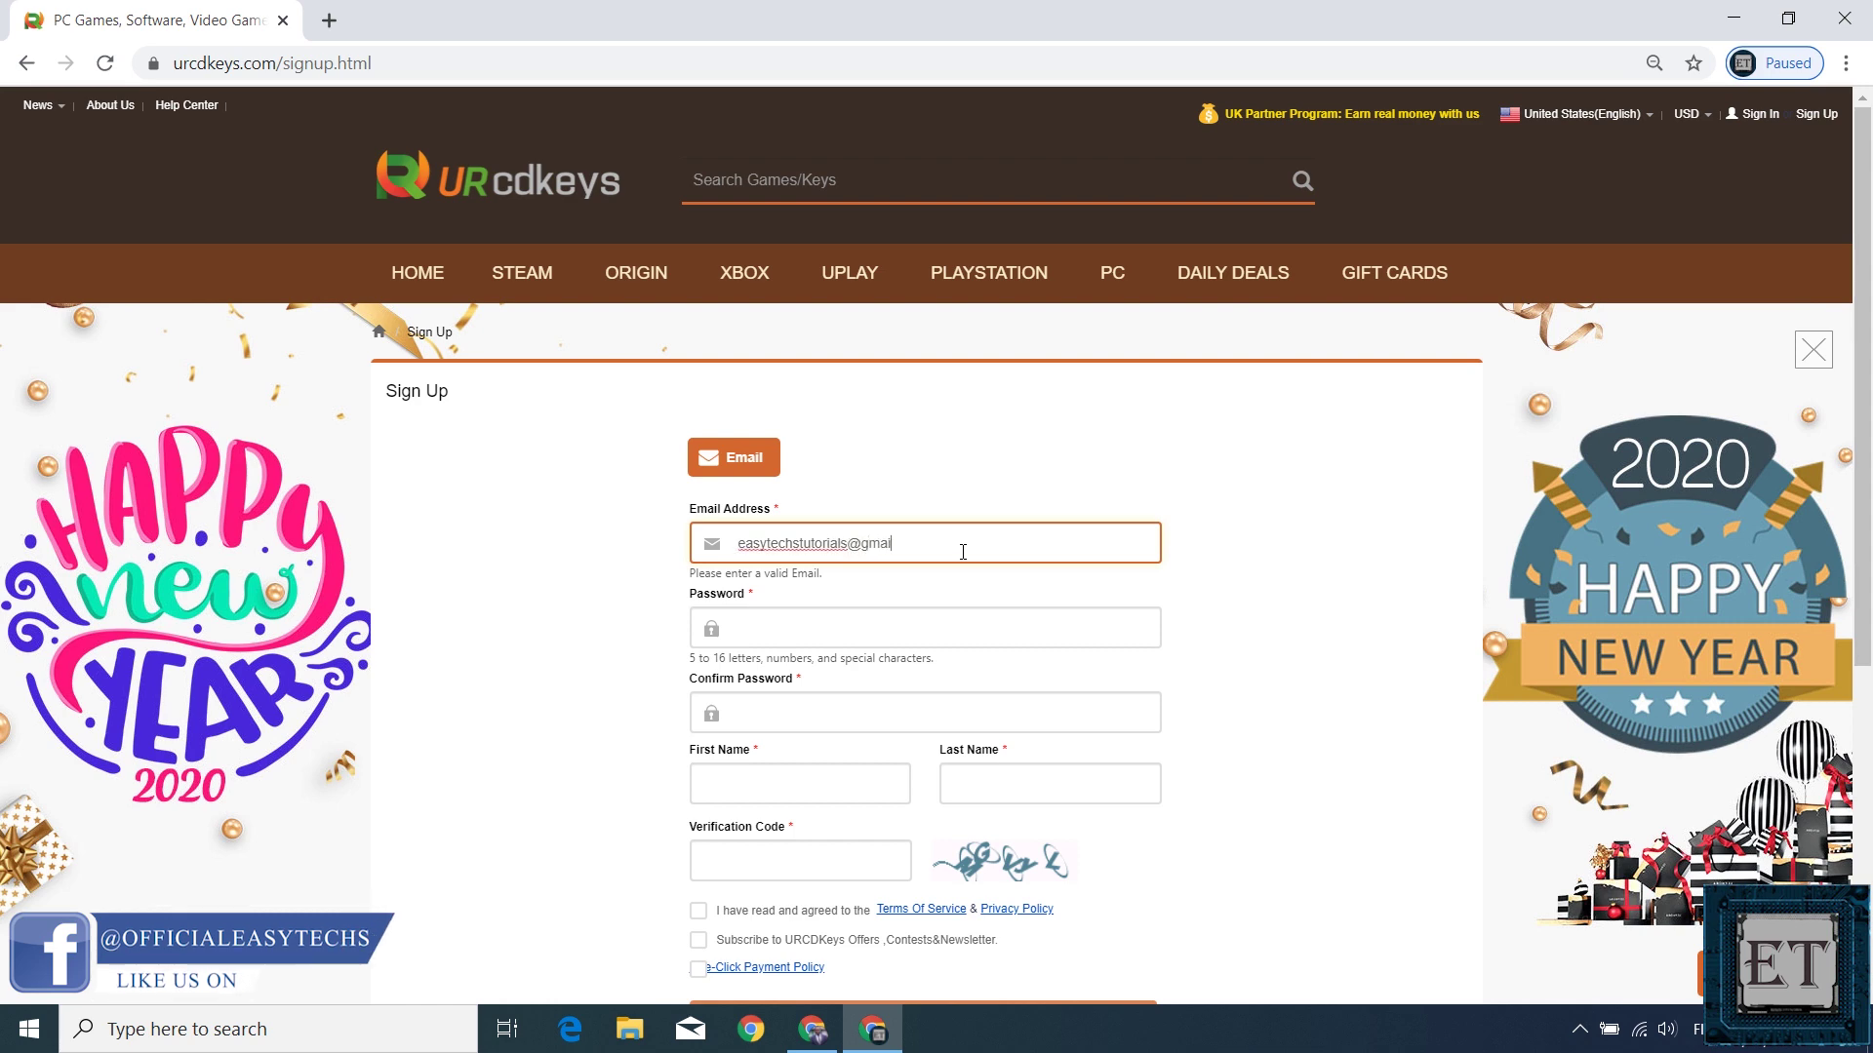
click(857, 626)
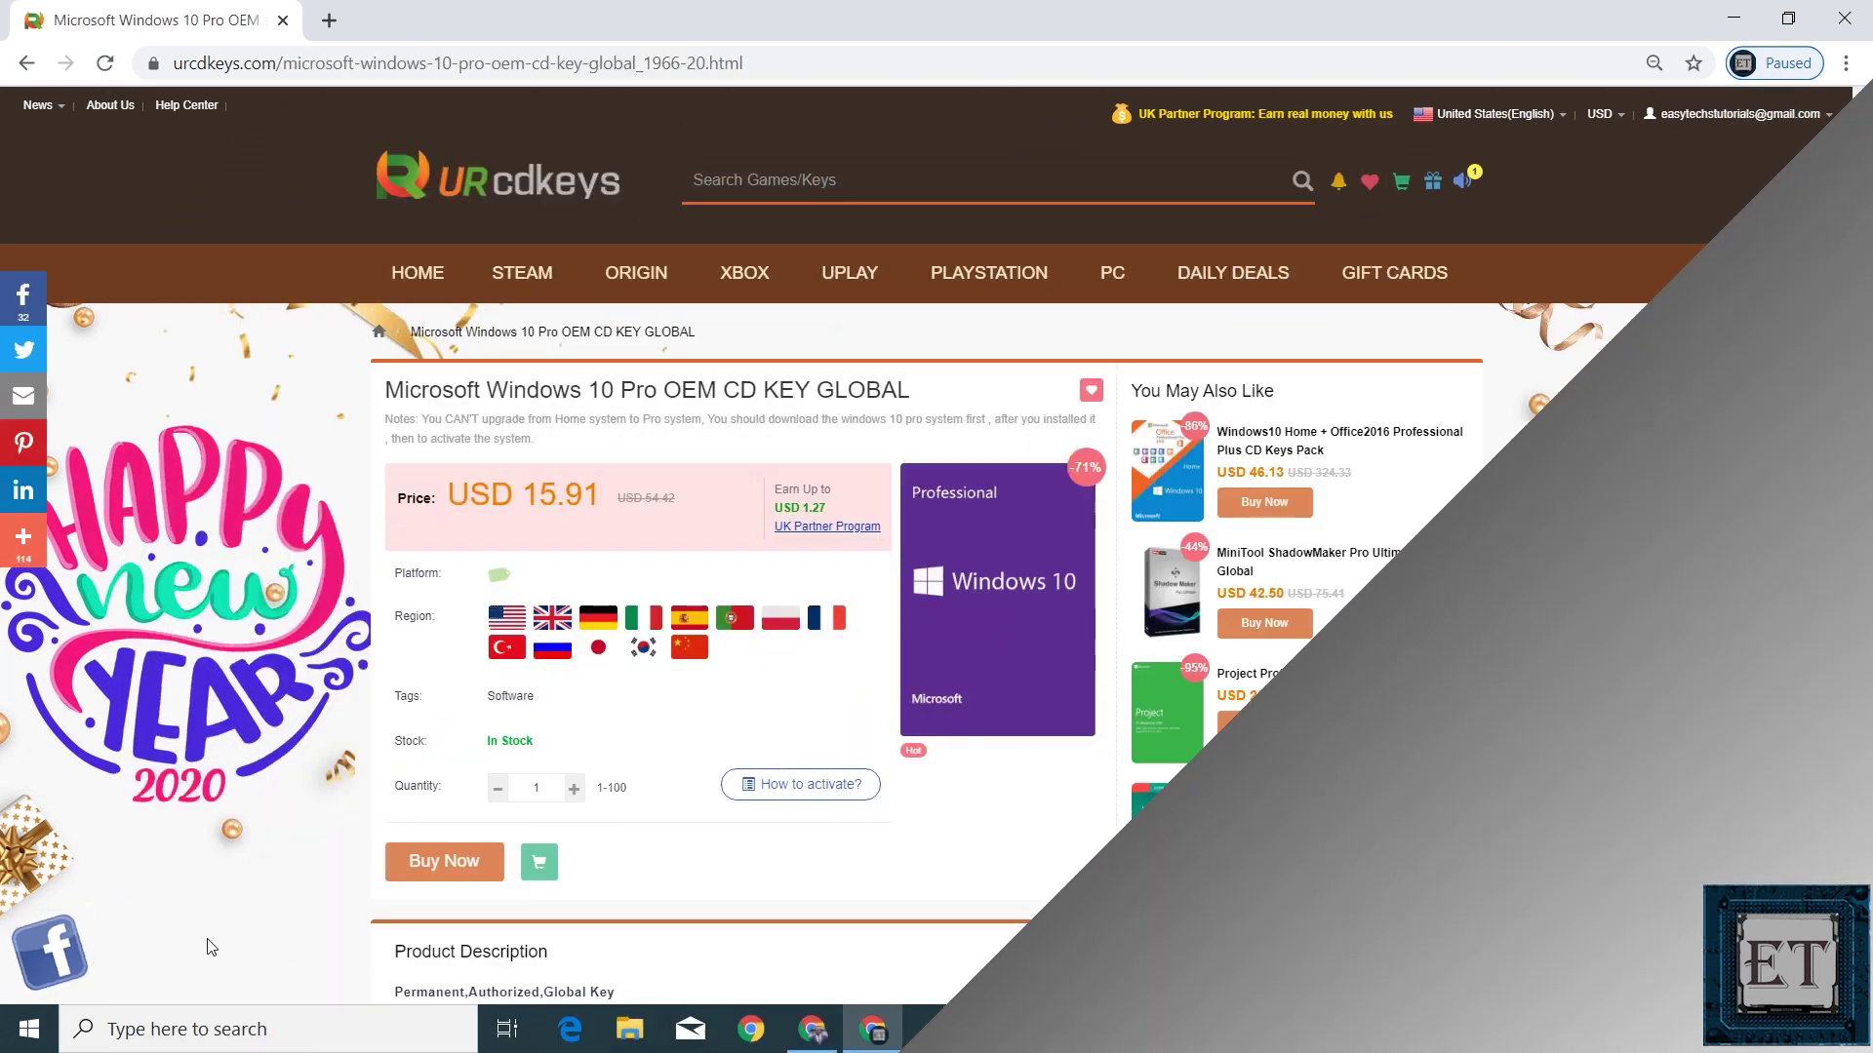
click(456, 877)
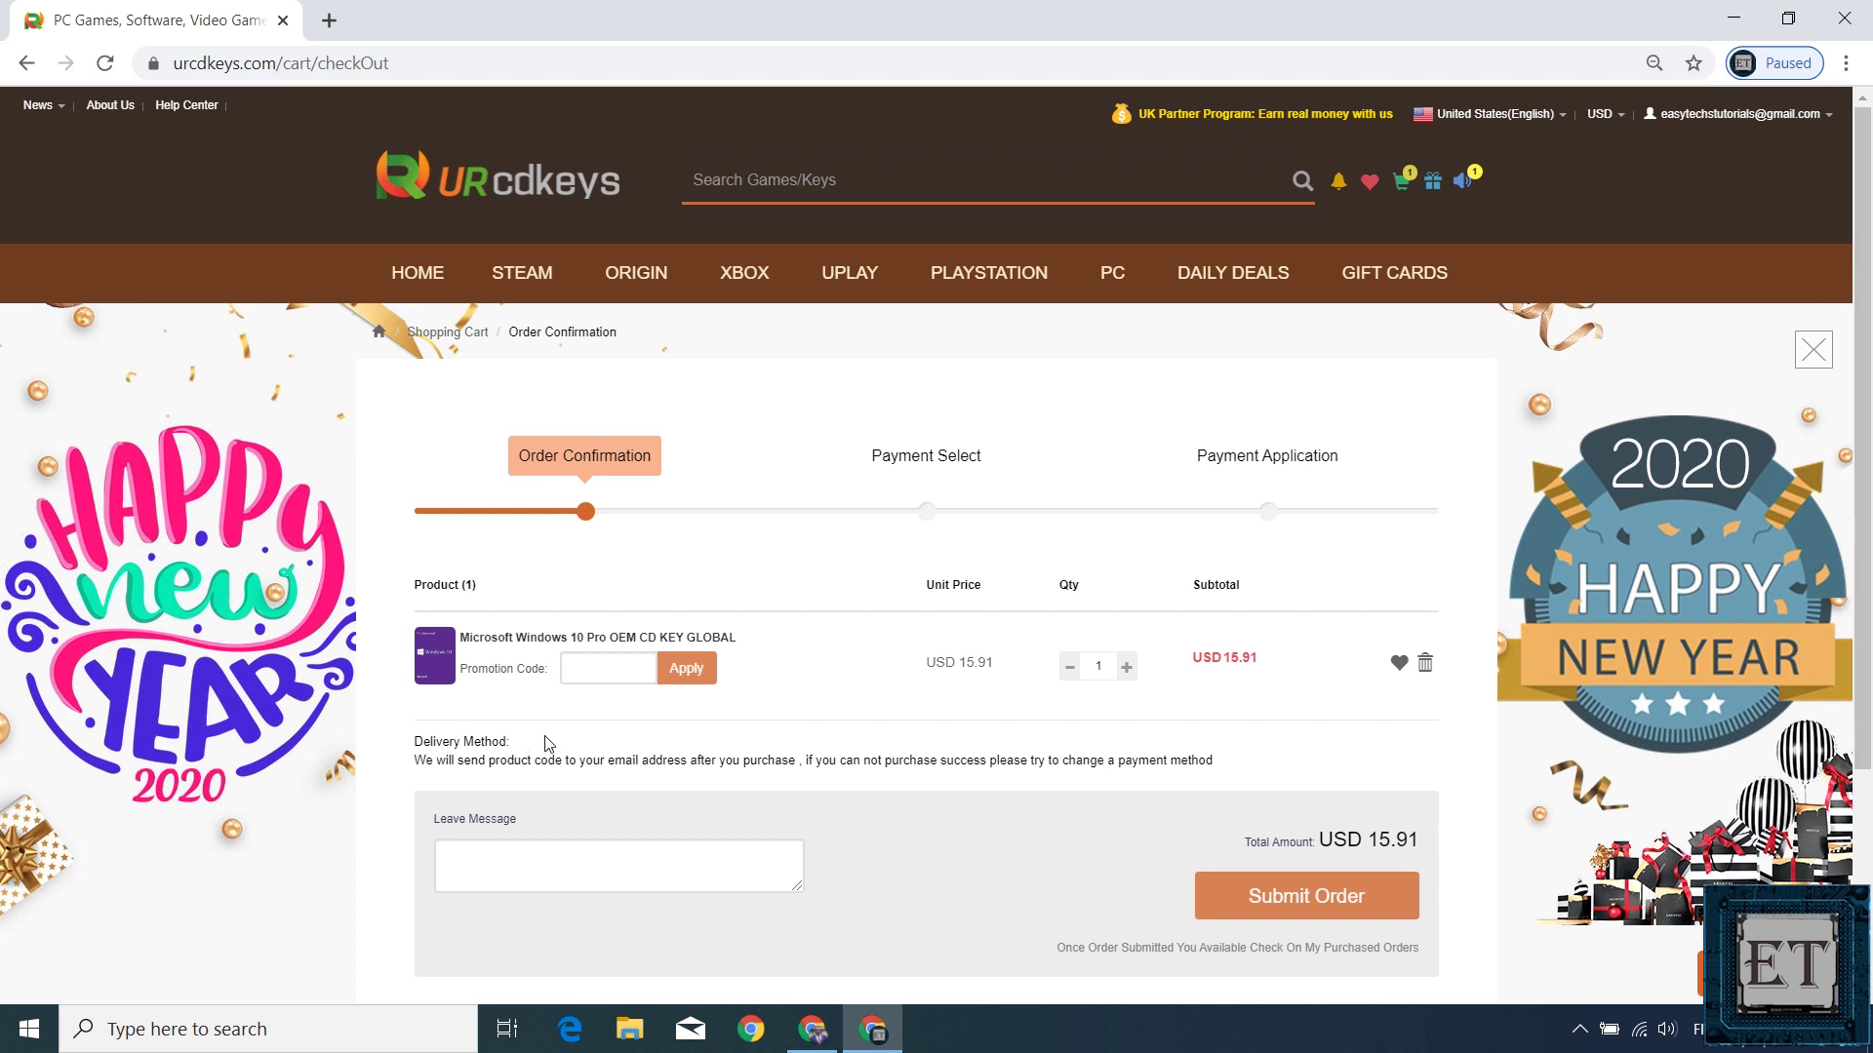
- Apply a promotion code to bring the total to USD 12.73, then submit the order
click(587, 678)
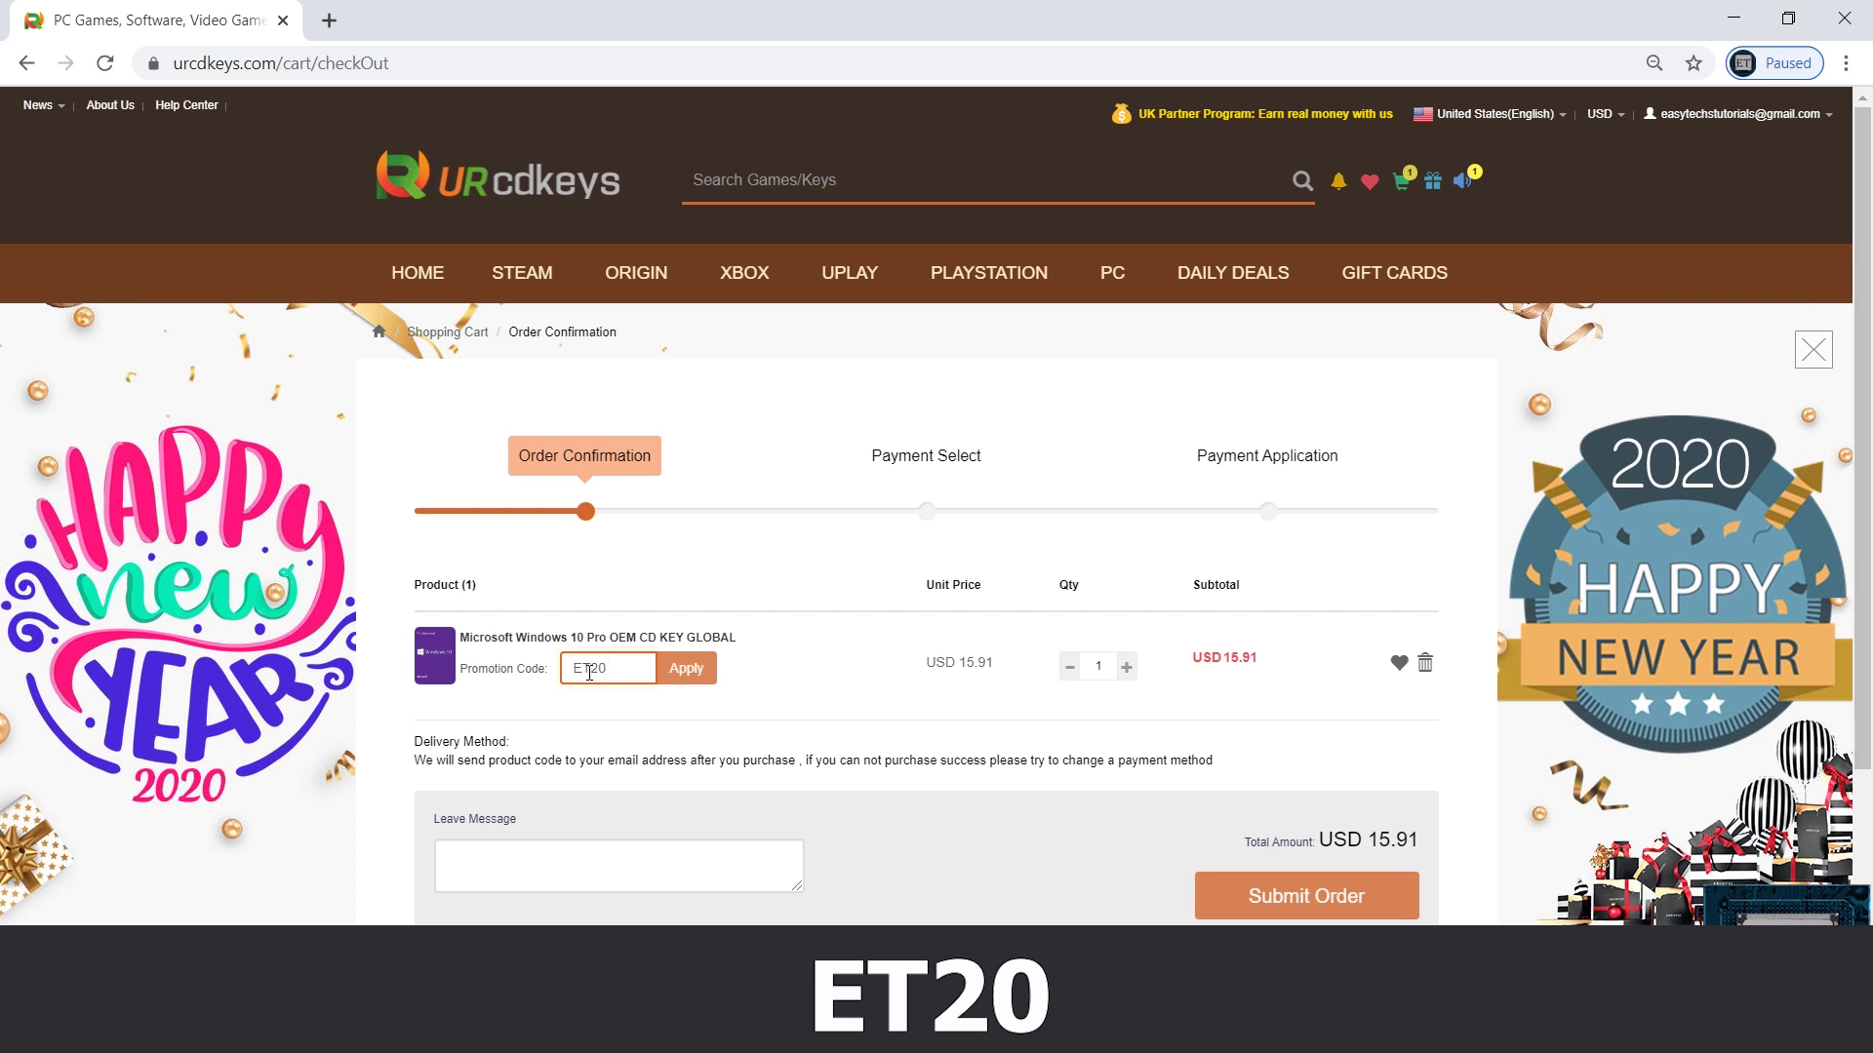
click(682, 670)
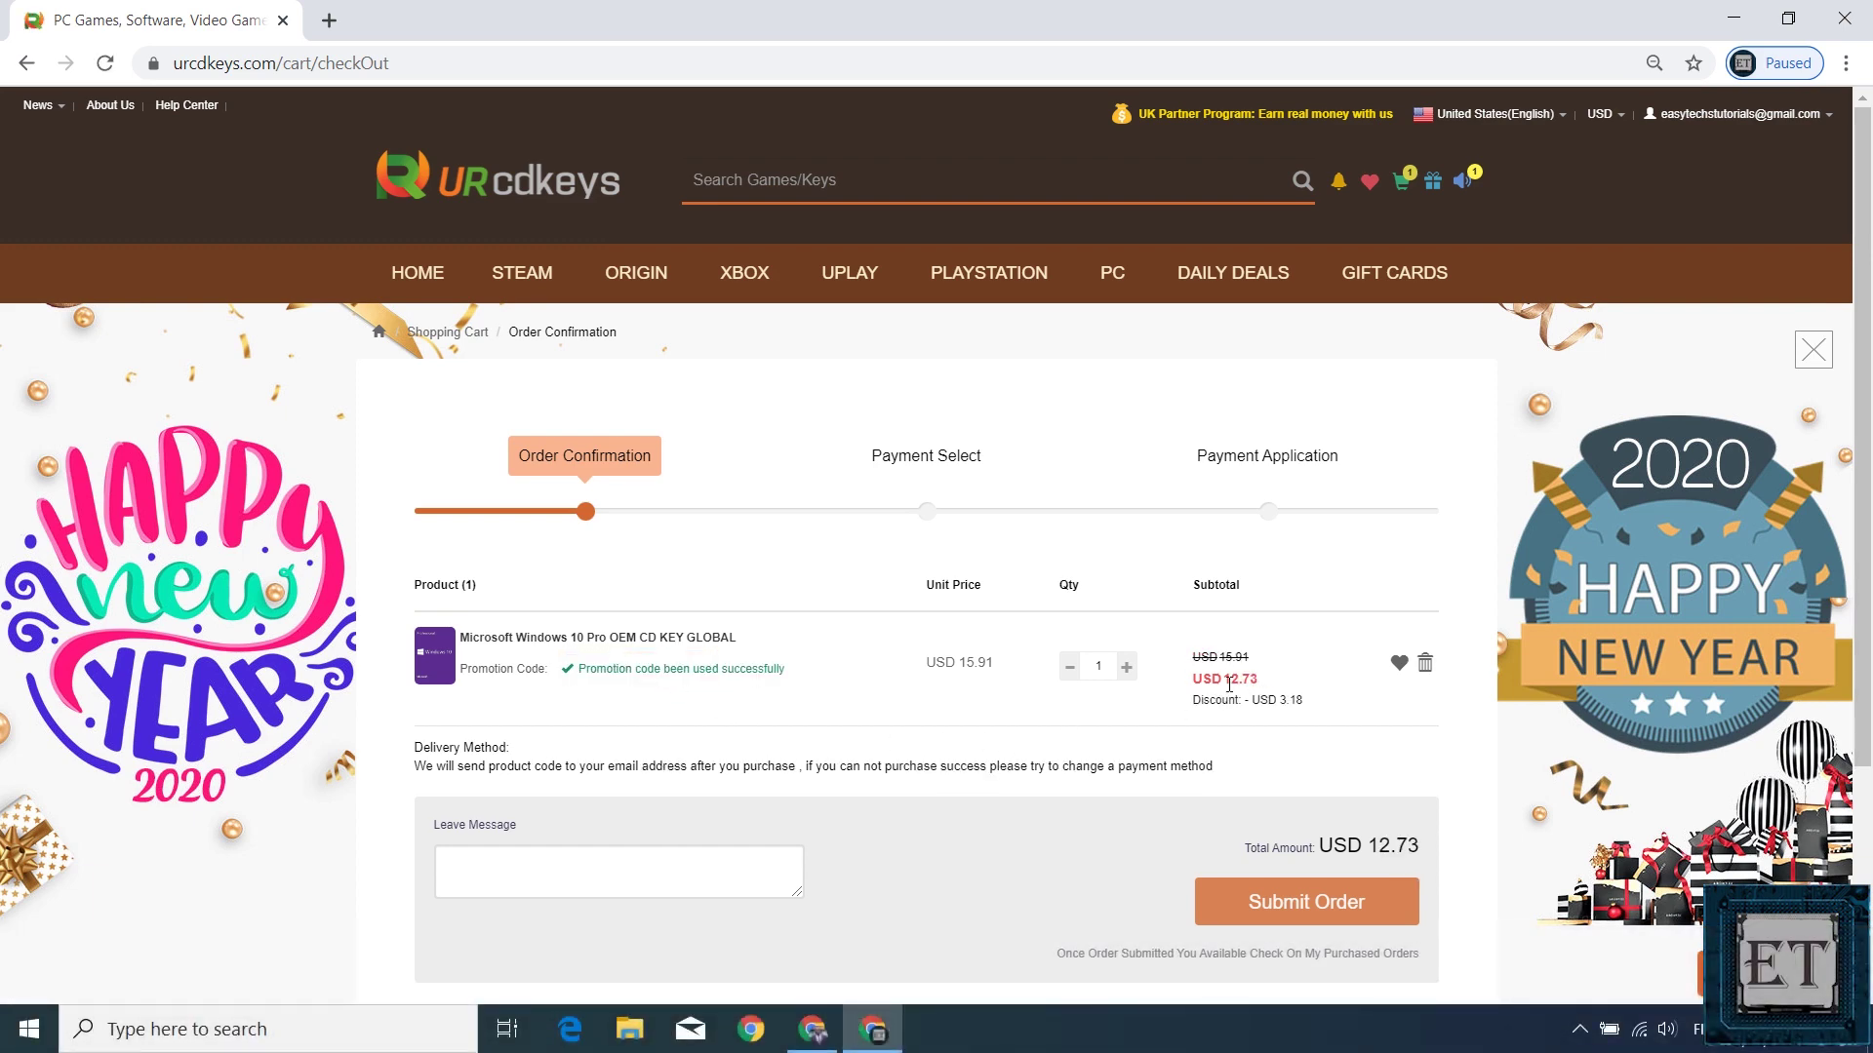
scroll(1293, 803, down, 1)
click(1305, 799)
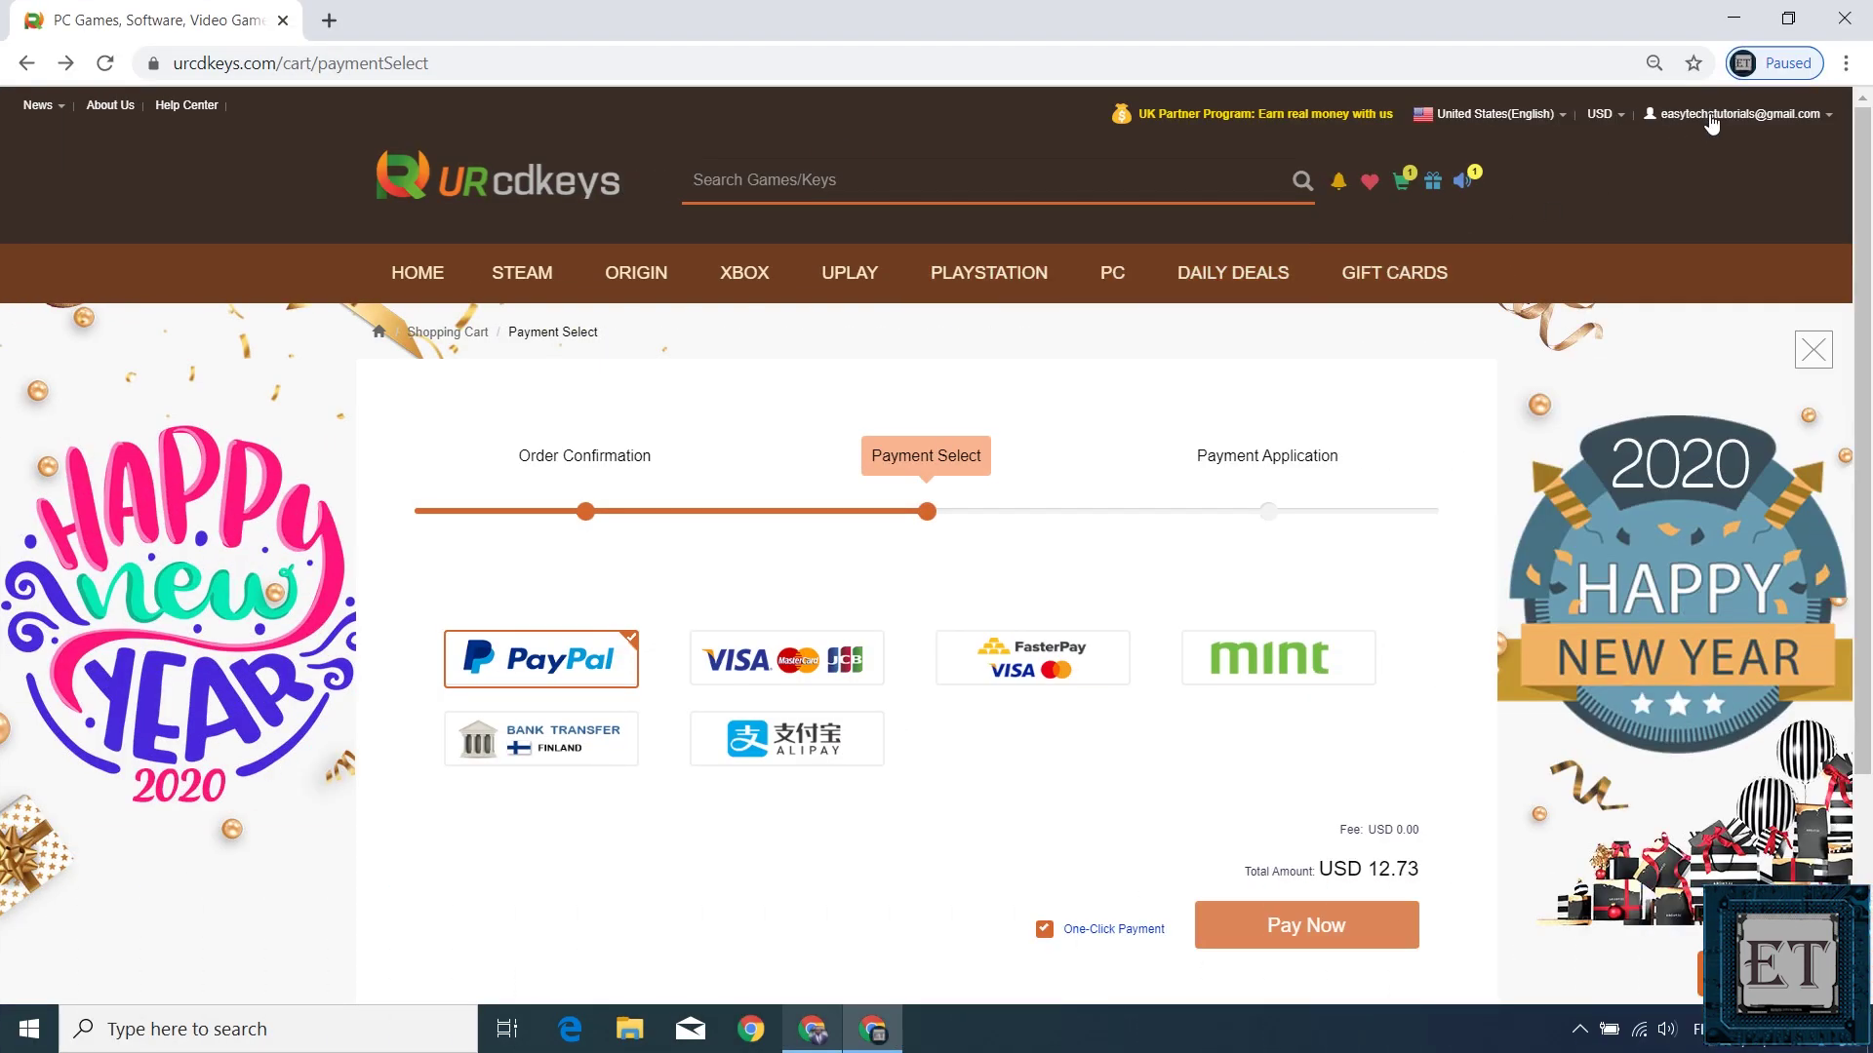
- Find the processing USD 12.73 Windows 10 Pro order under User Center's My Purchased Orders
click(1687, 173)
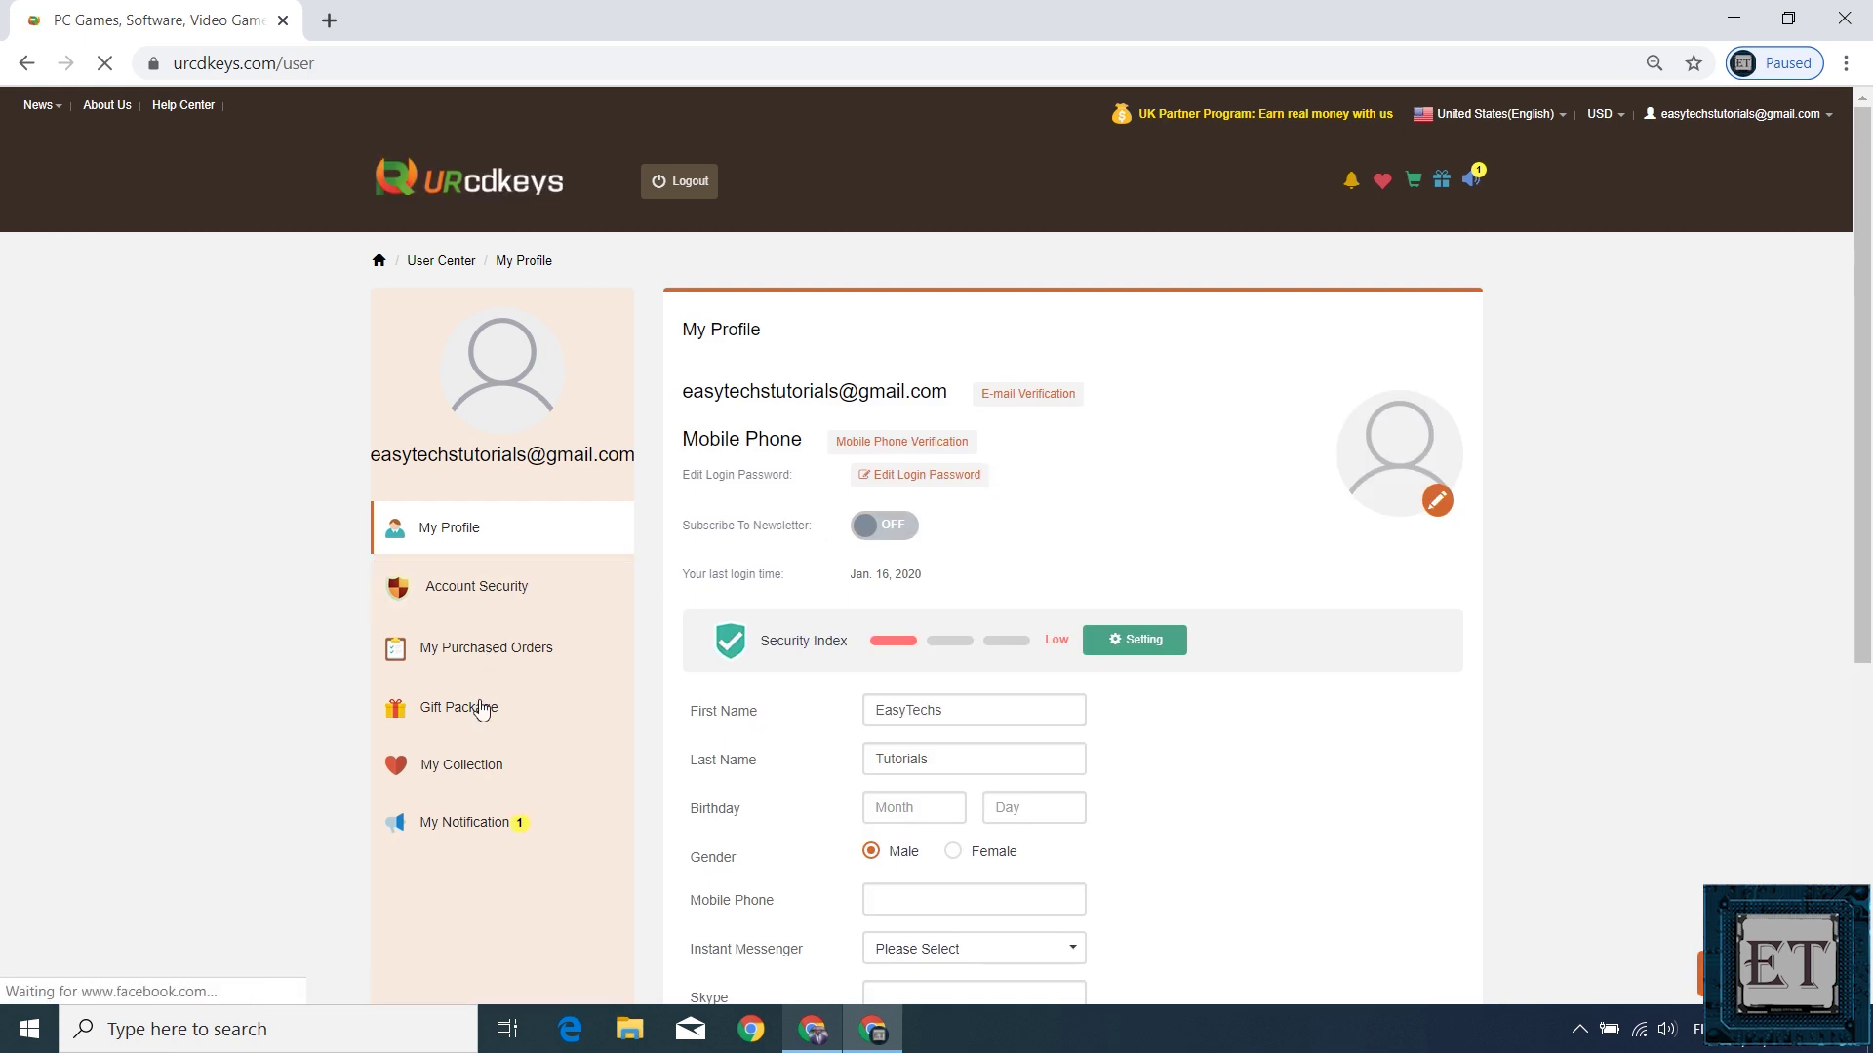
click(508, 655)
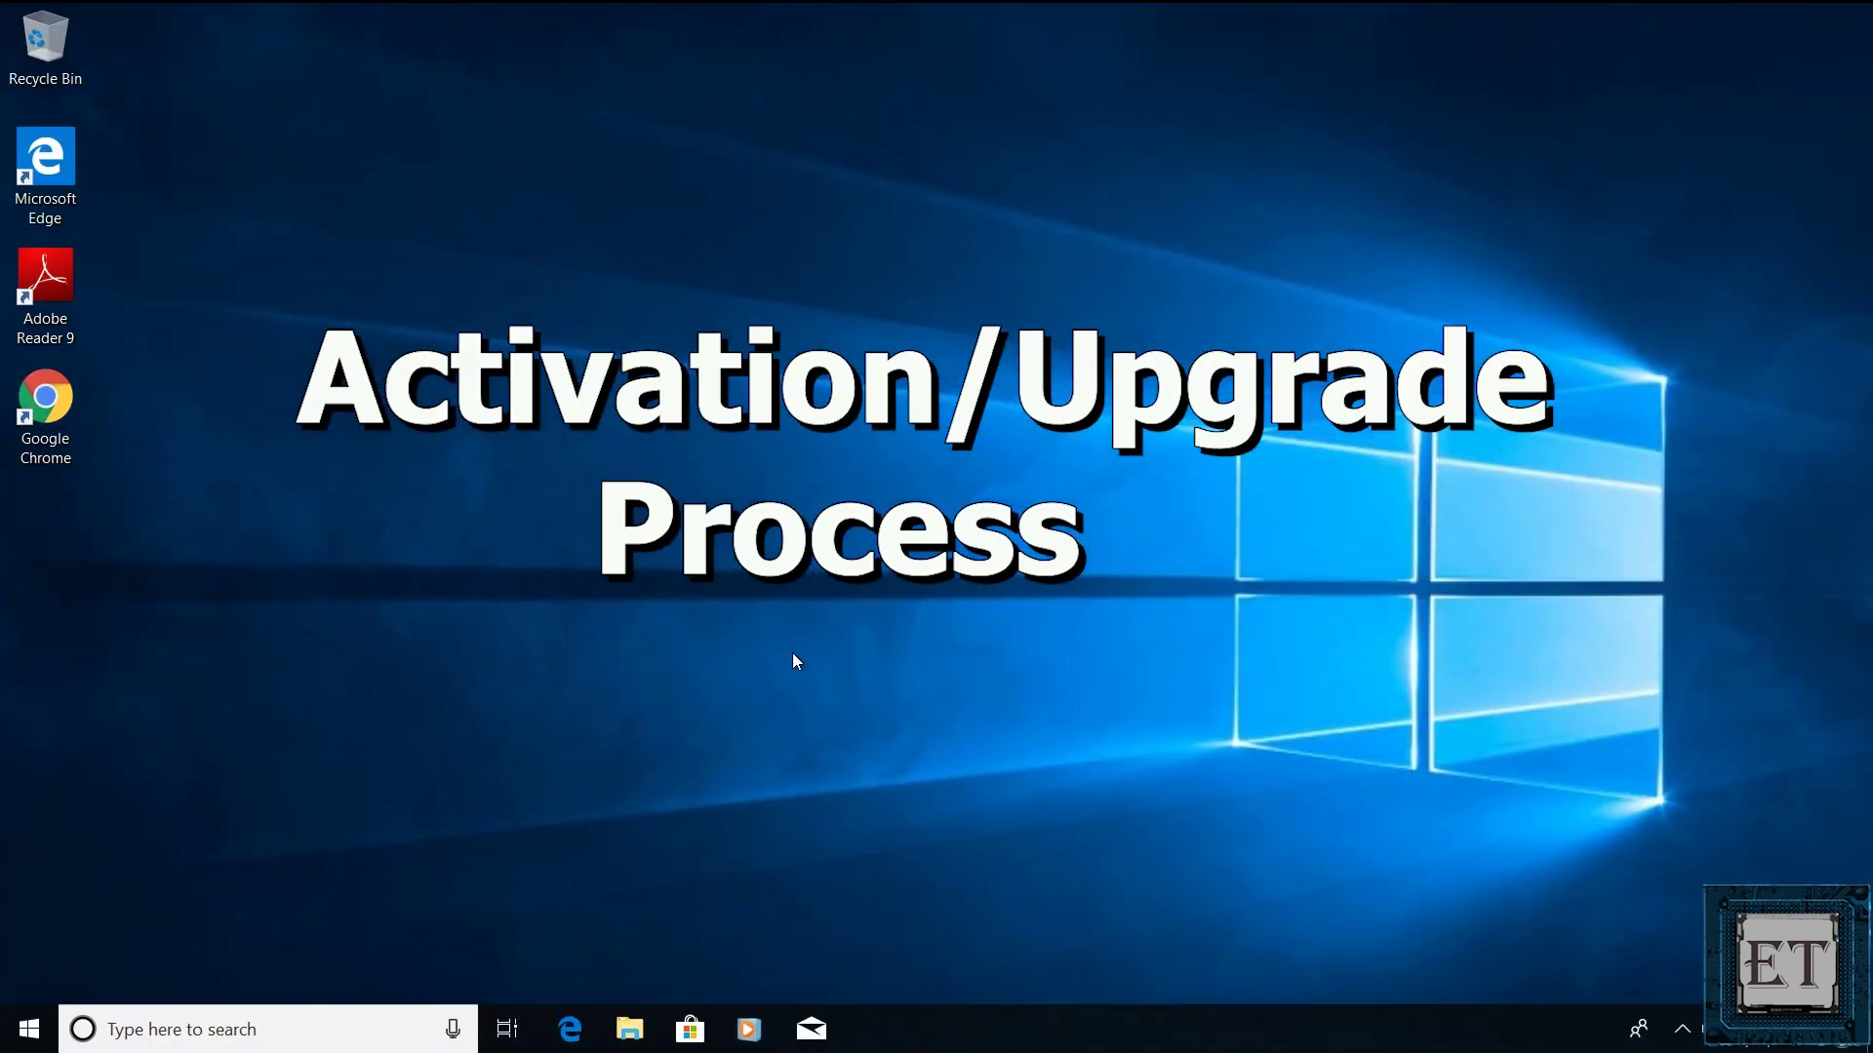
- Go from This PC's System properties to the activation page showing Windows 10 Home activated
click(643, 1030)
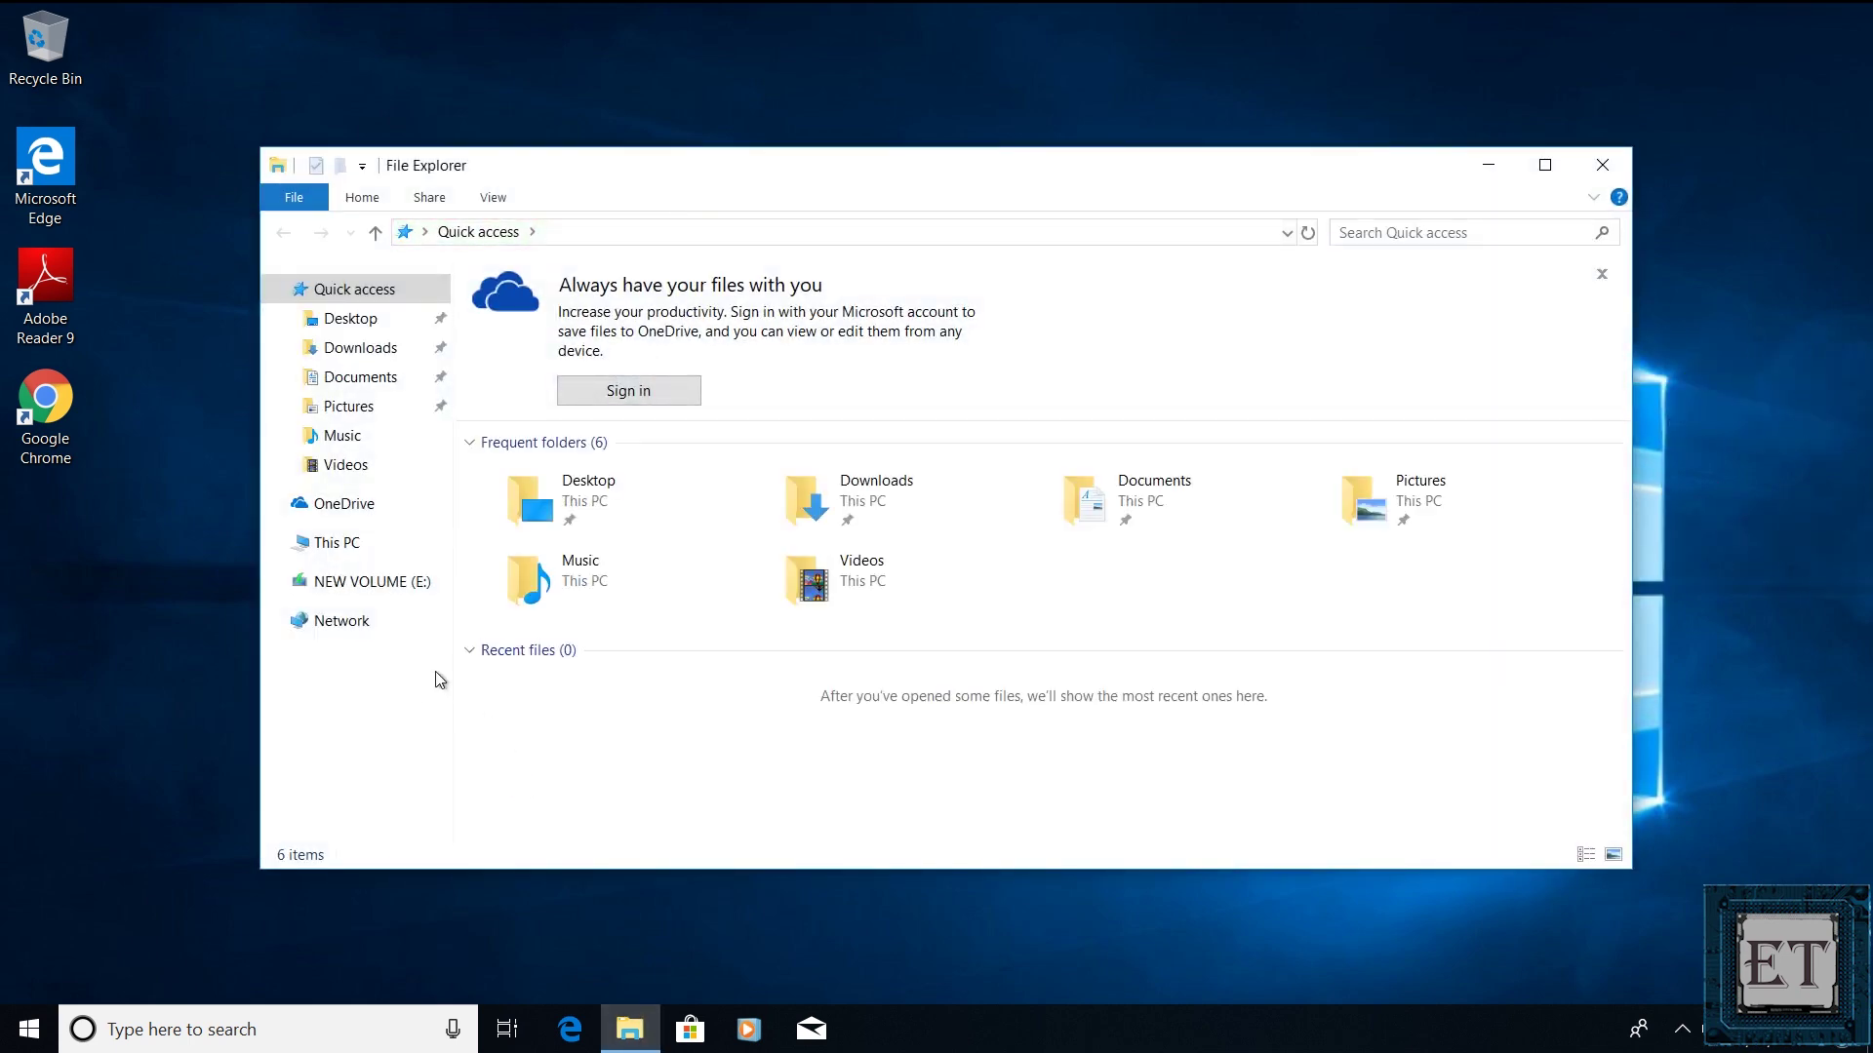
click(340, 543)
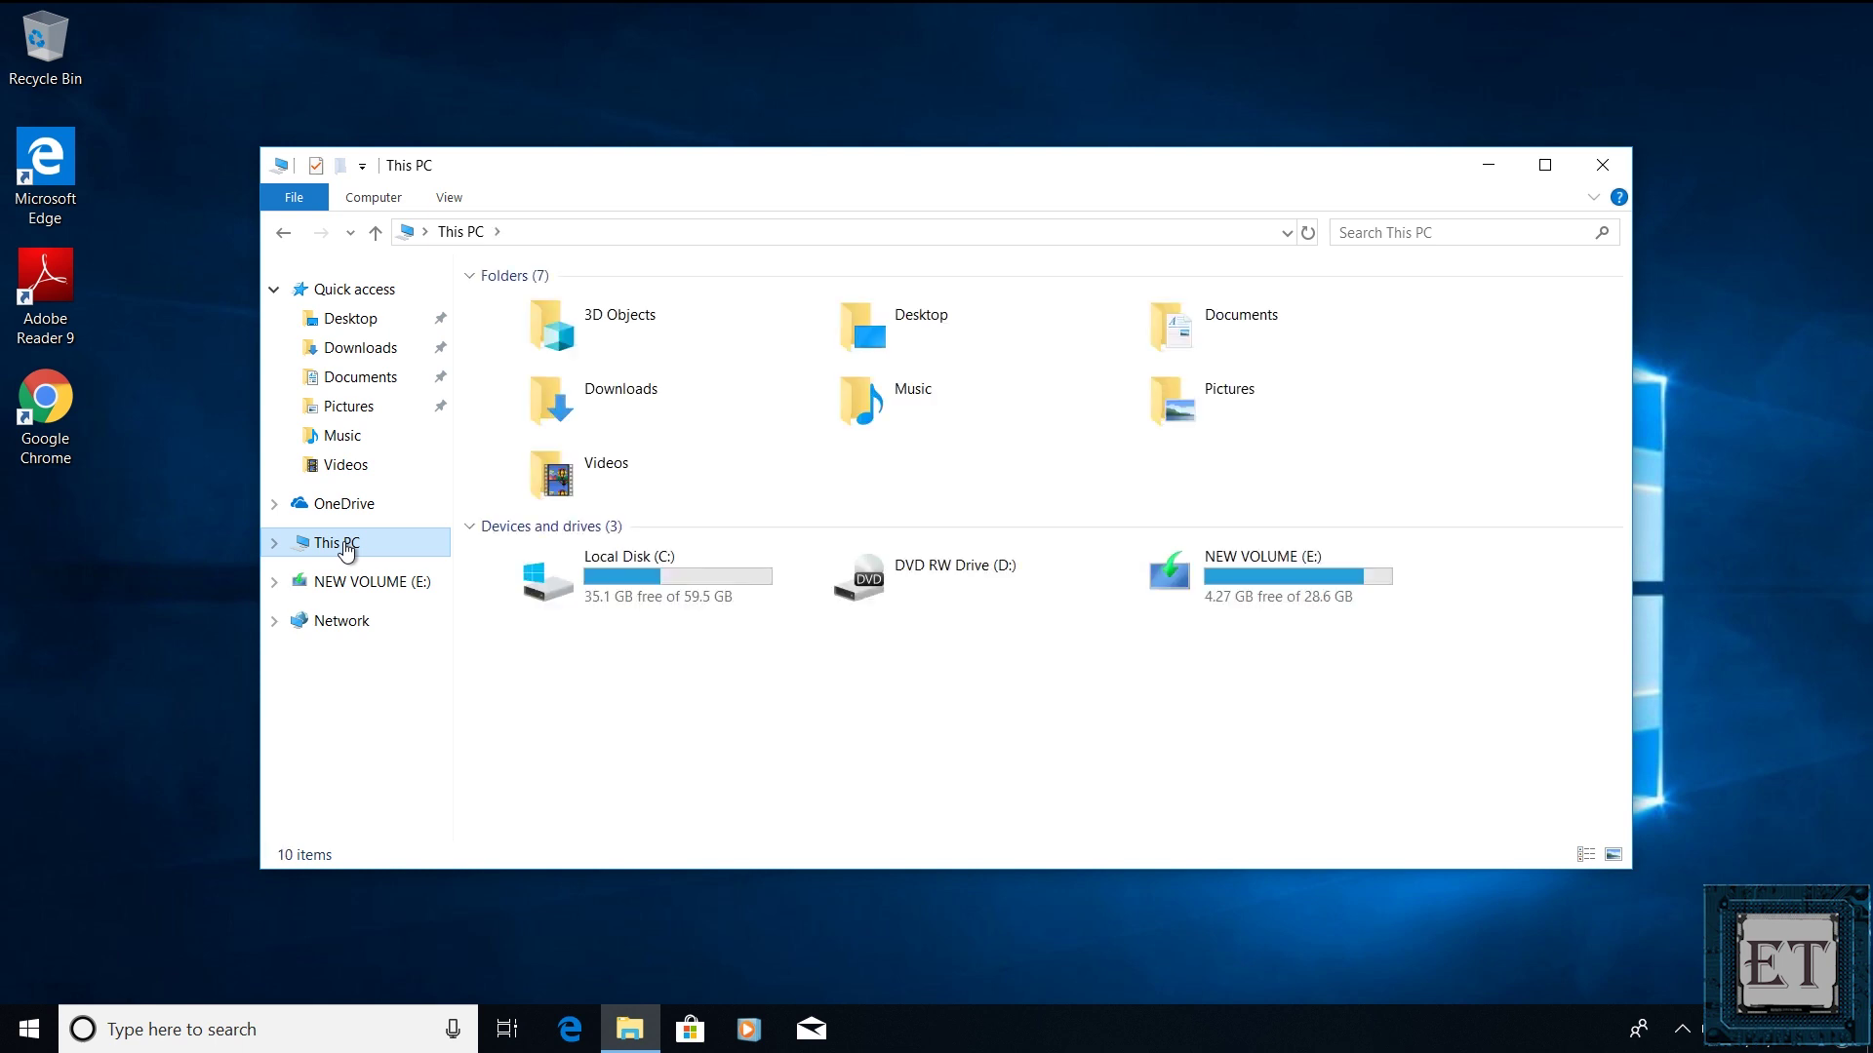
click(376, 208)
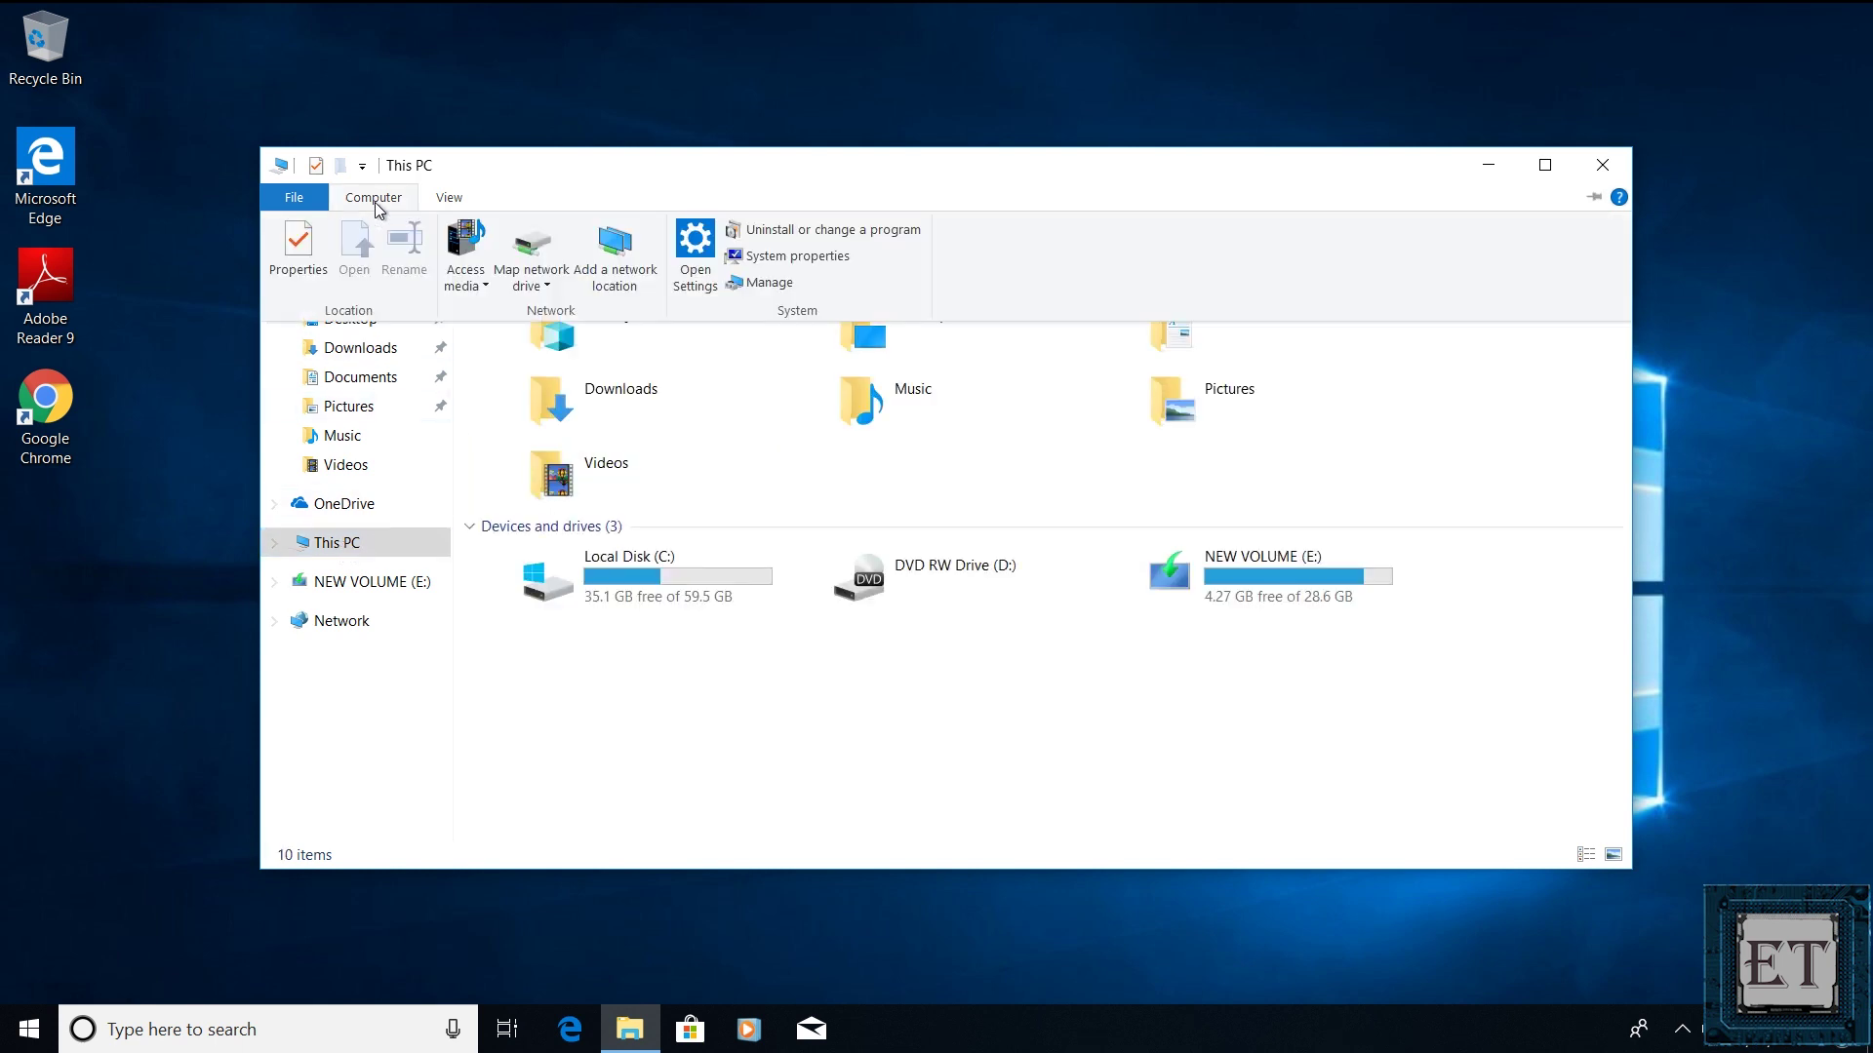
click(785, 257)
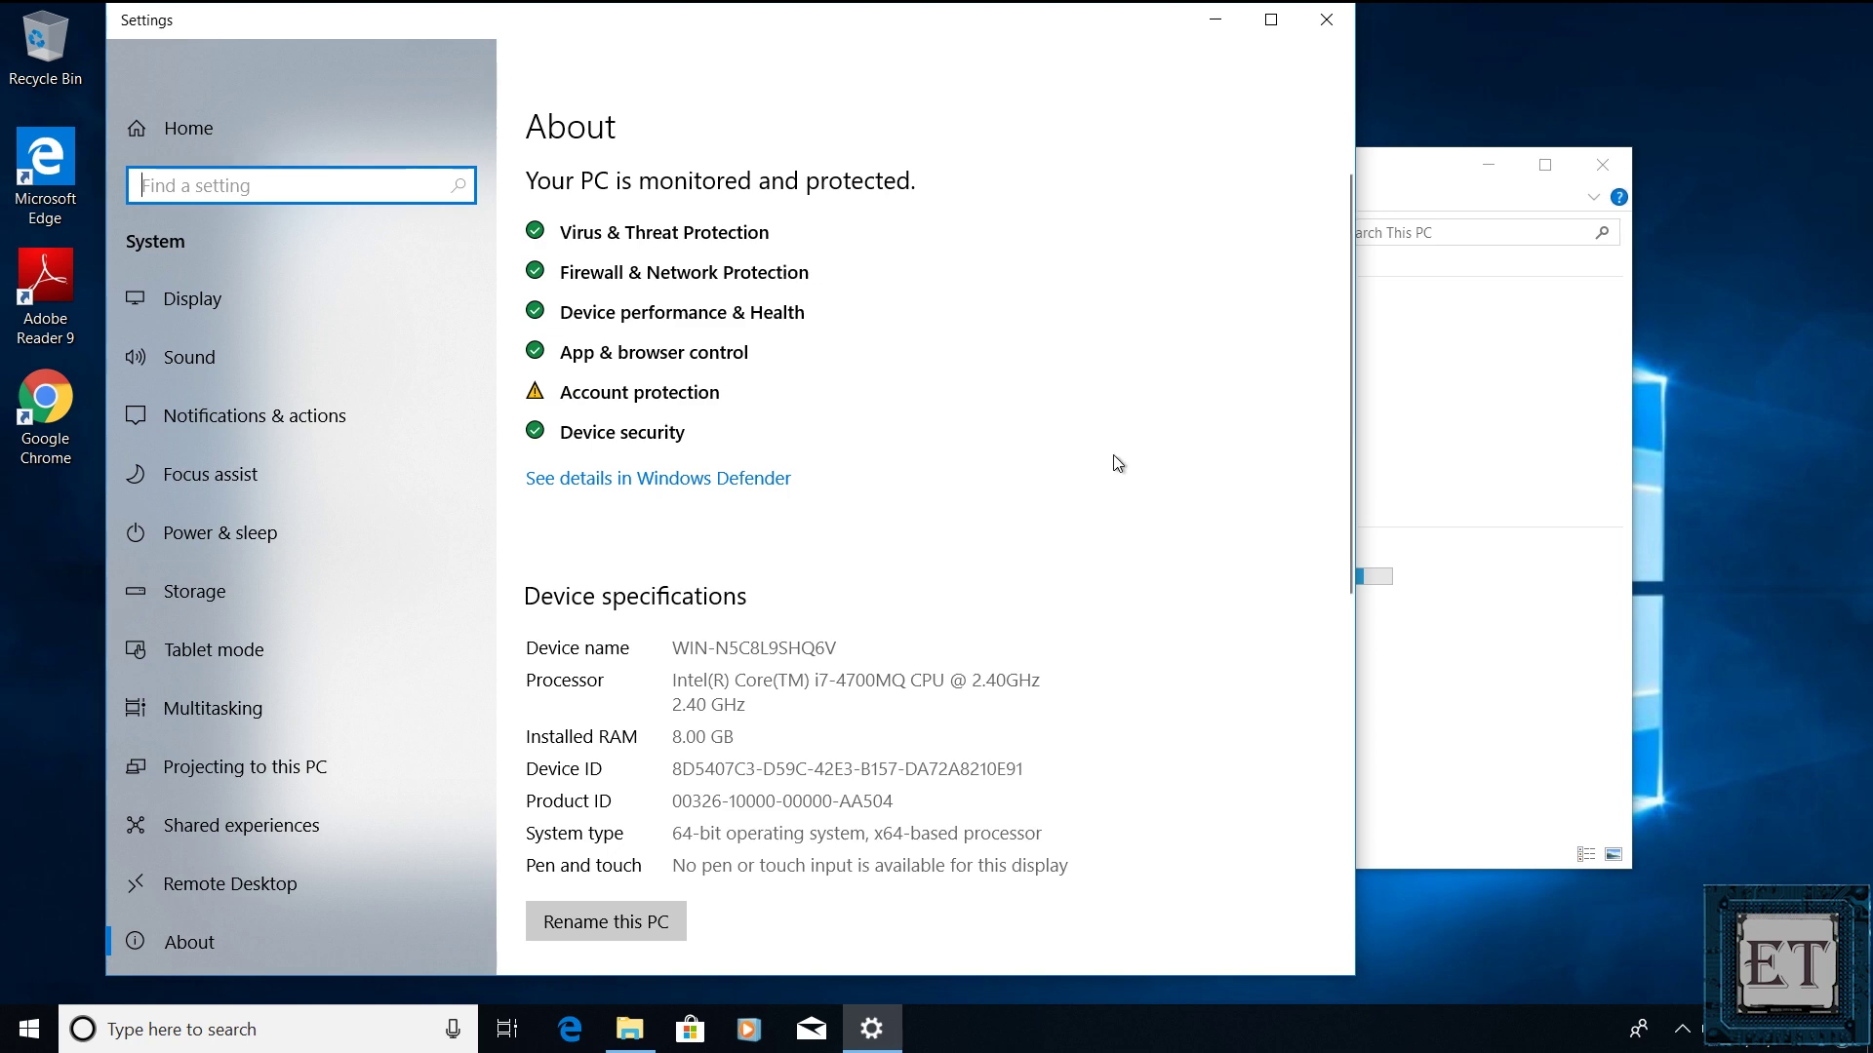
drag(1347, 419, 1344, 655)
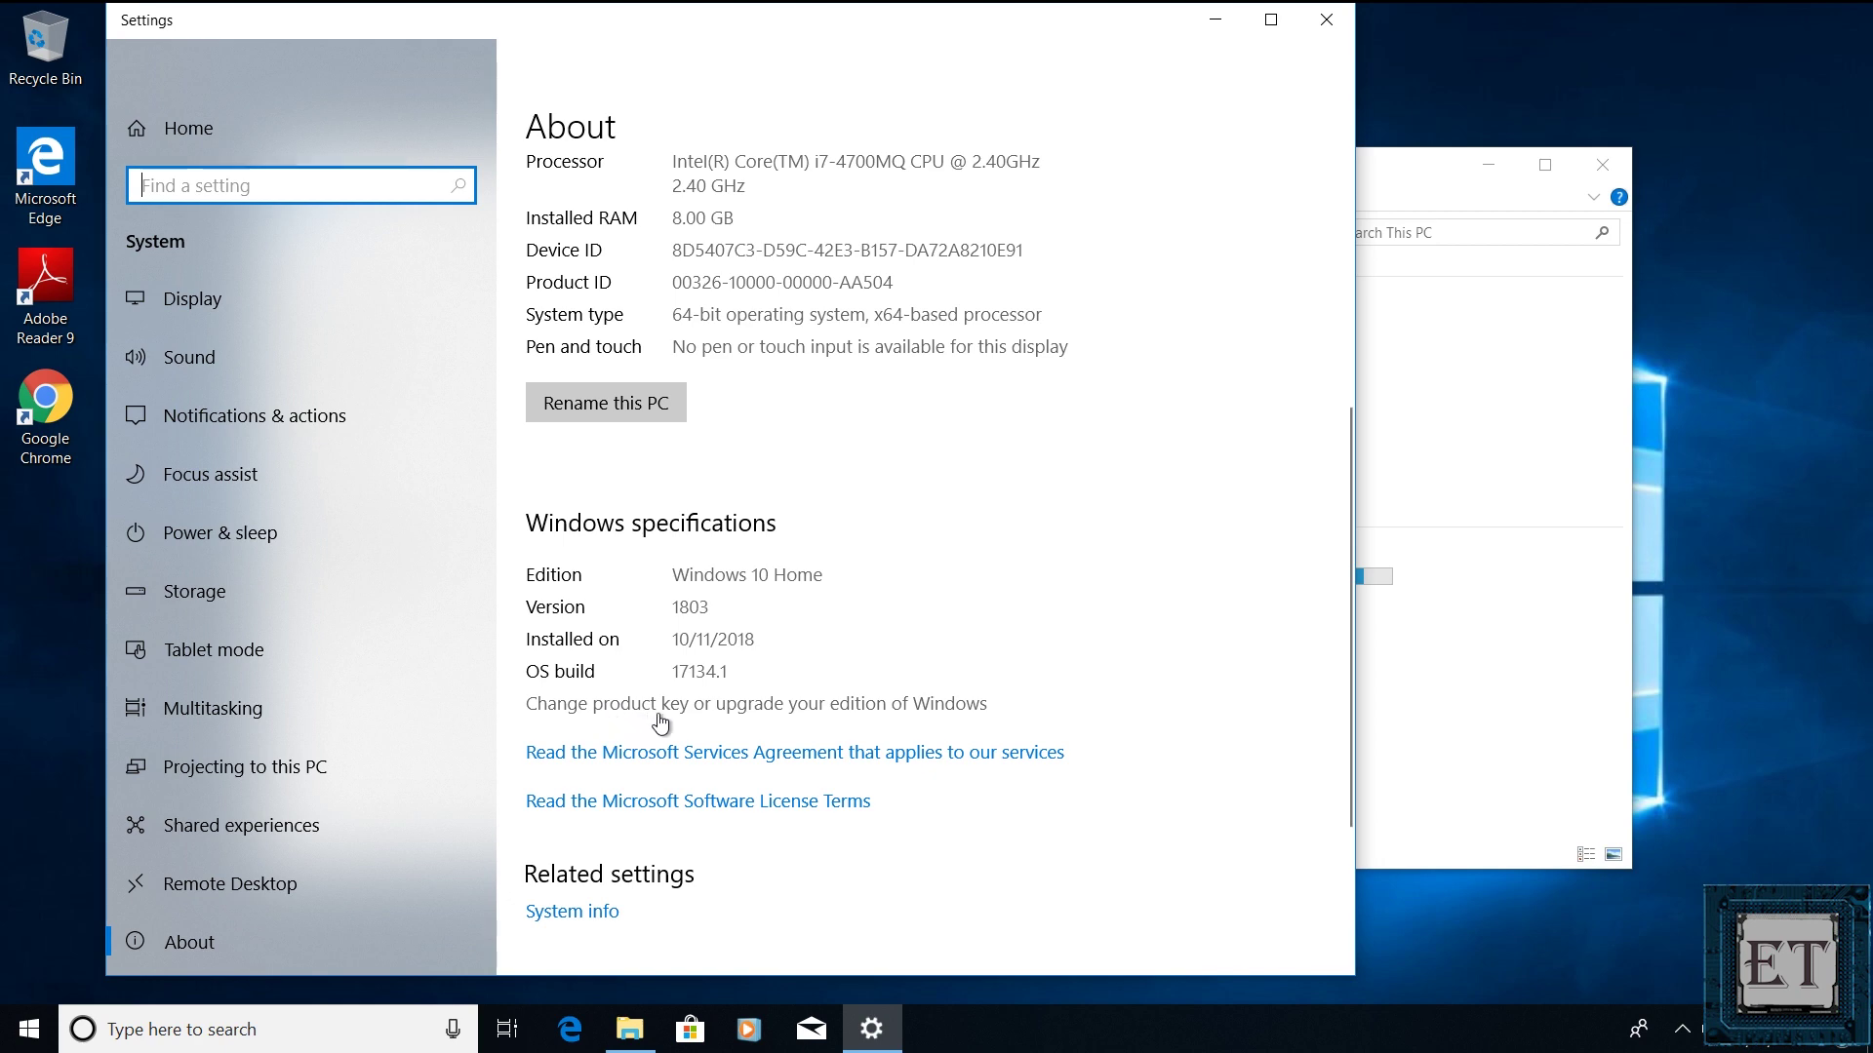
click(717, 710)
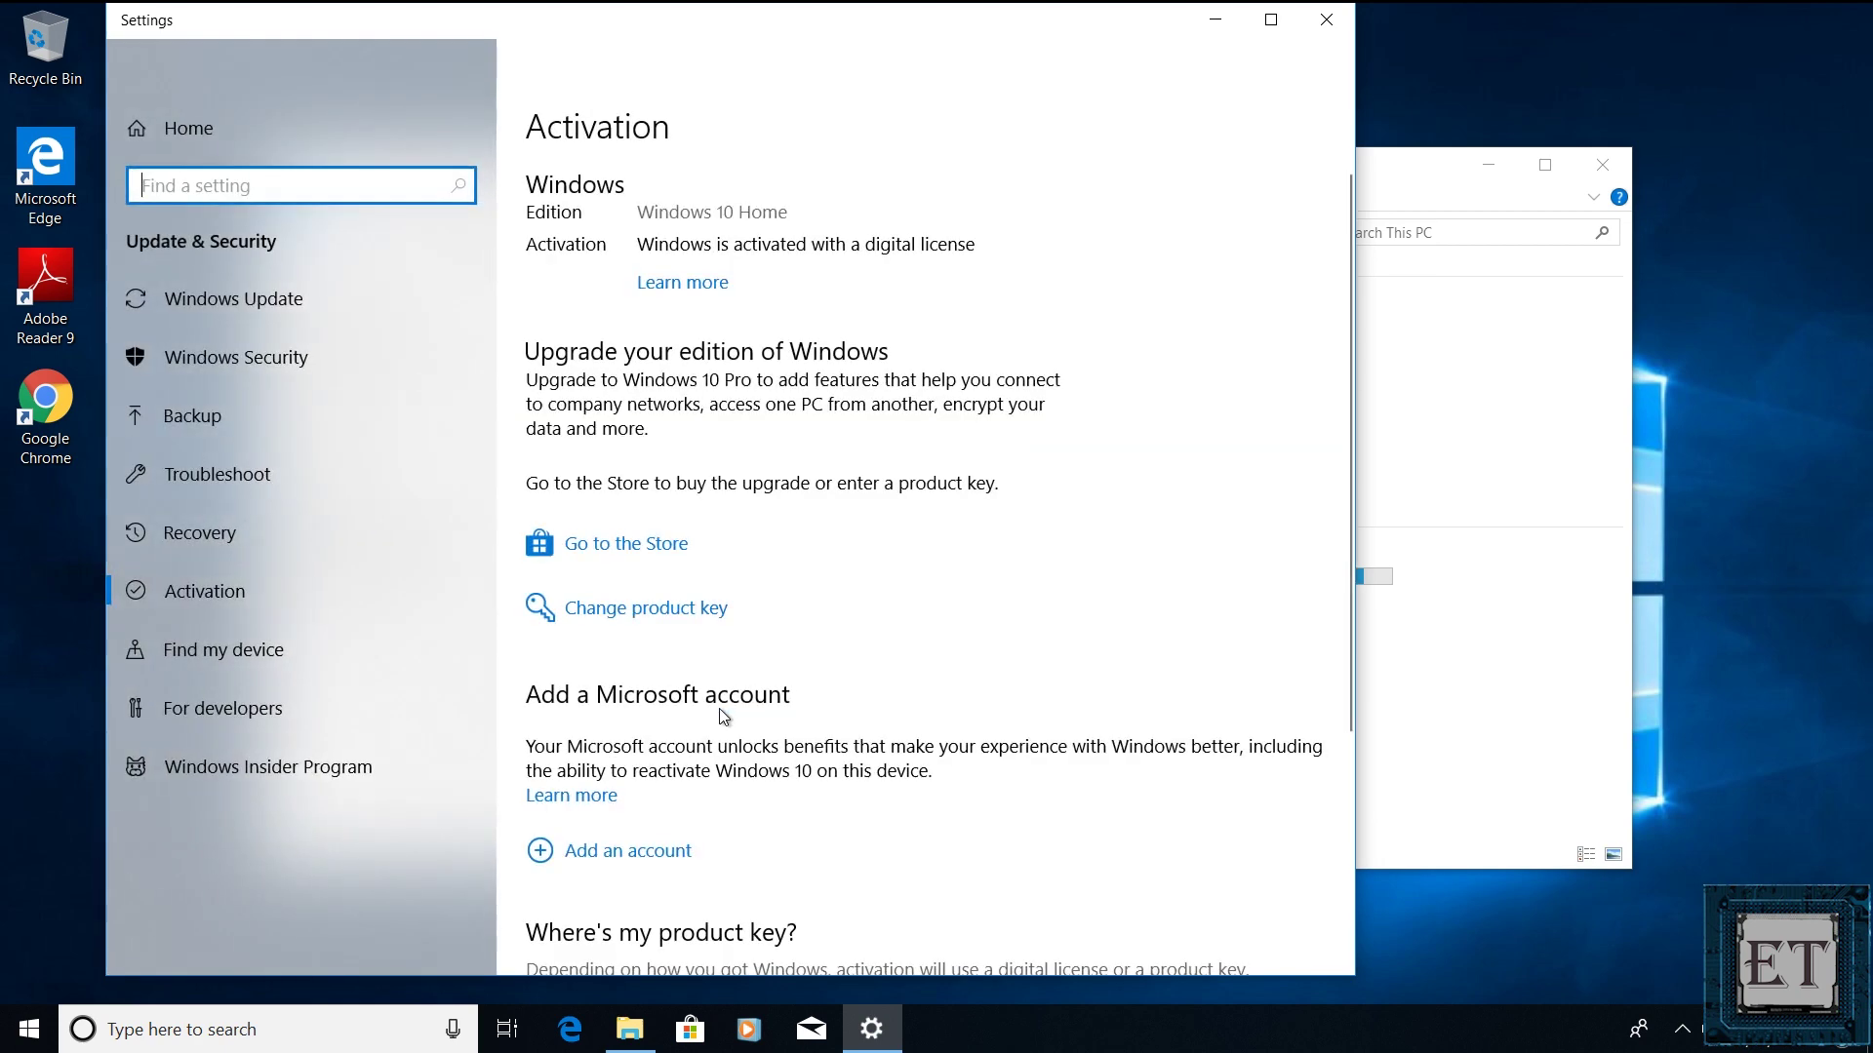
- Enter the purchased Windows 10 Pro product key and start the upgrade to Pro
click(648, 608)
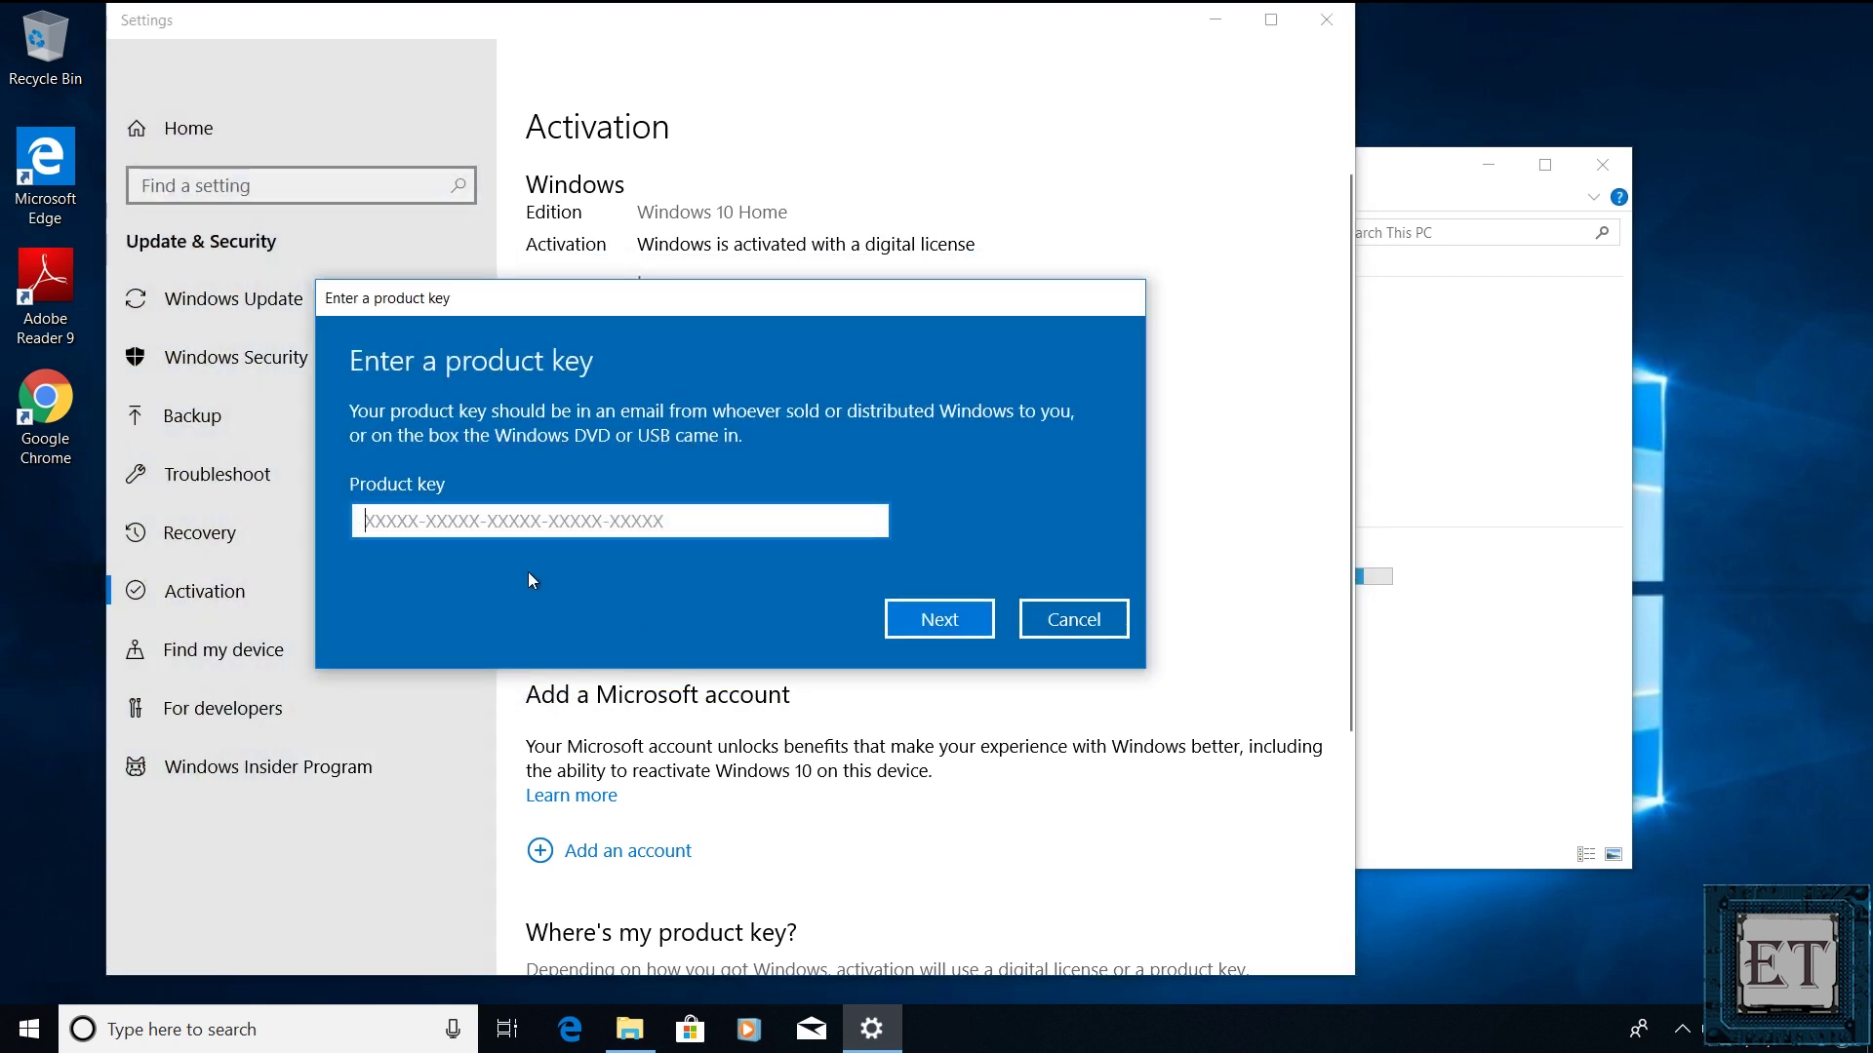
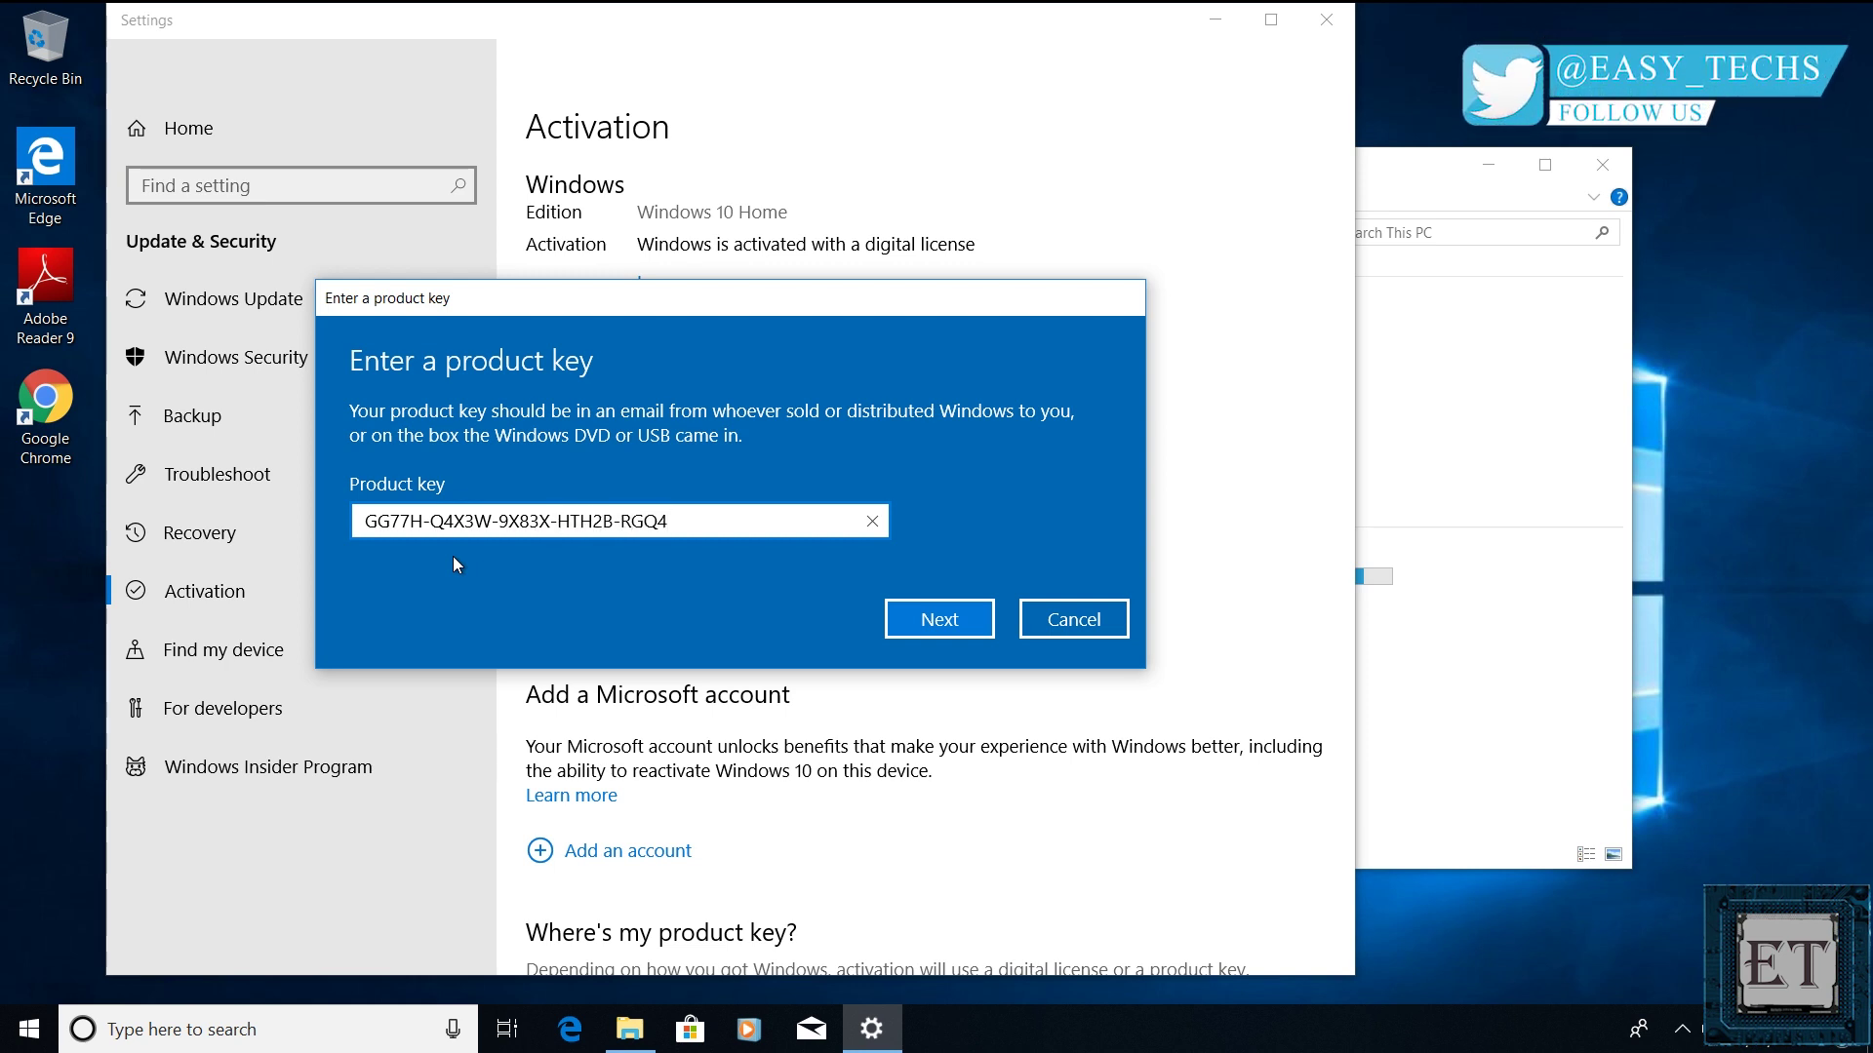
click(931, 624)
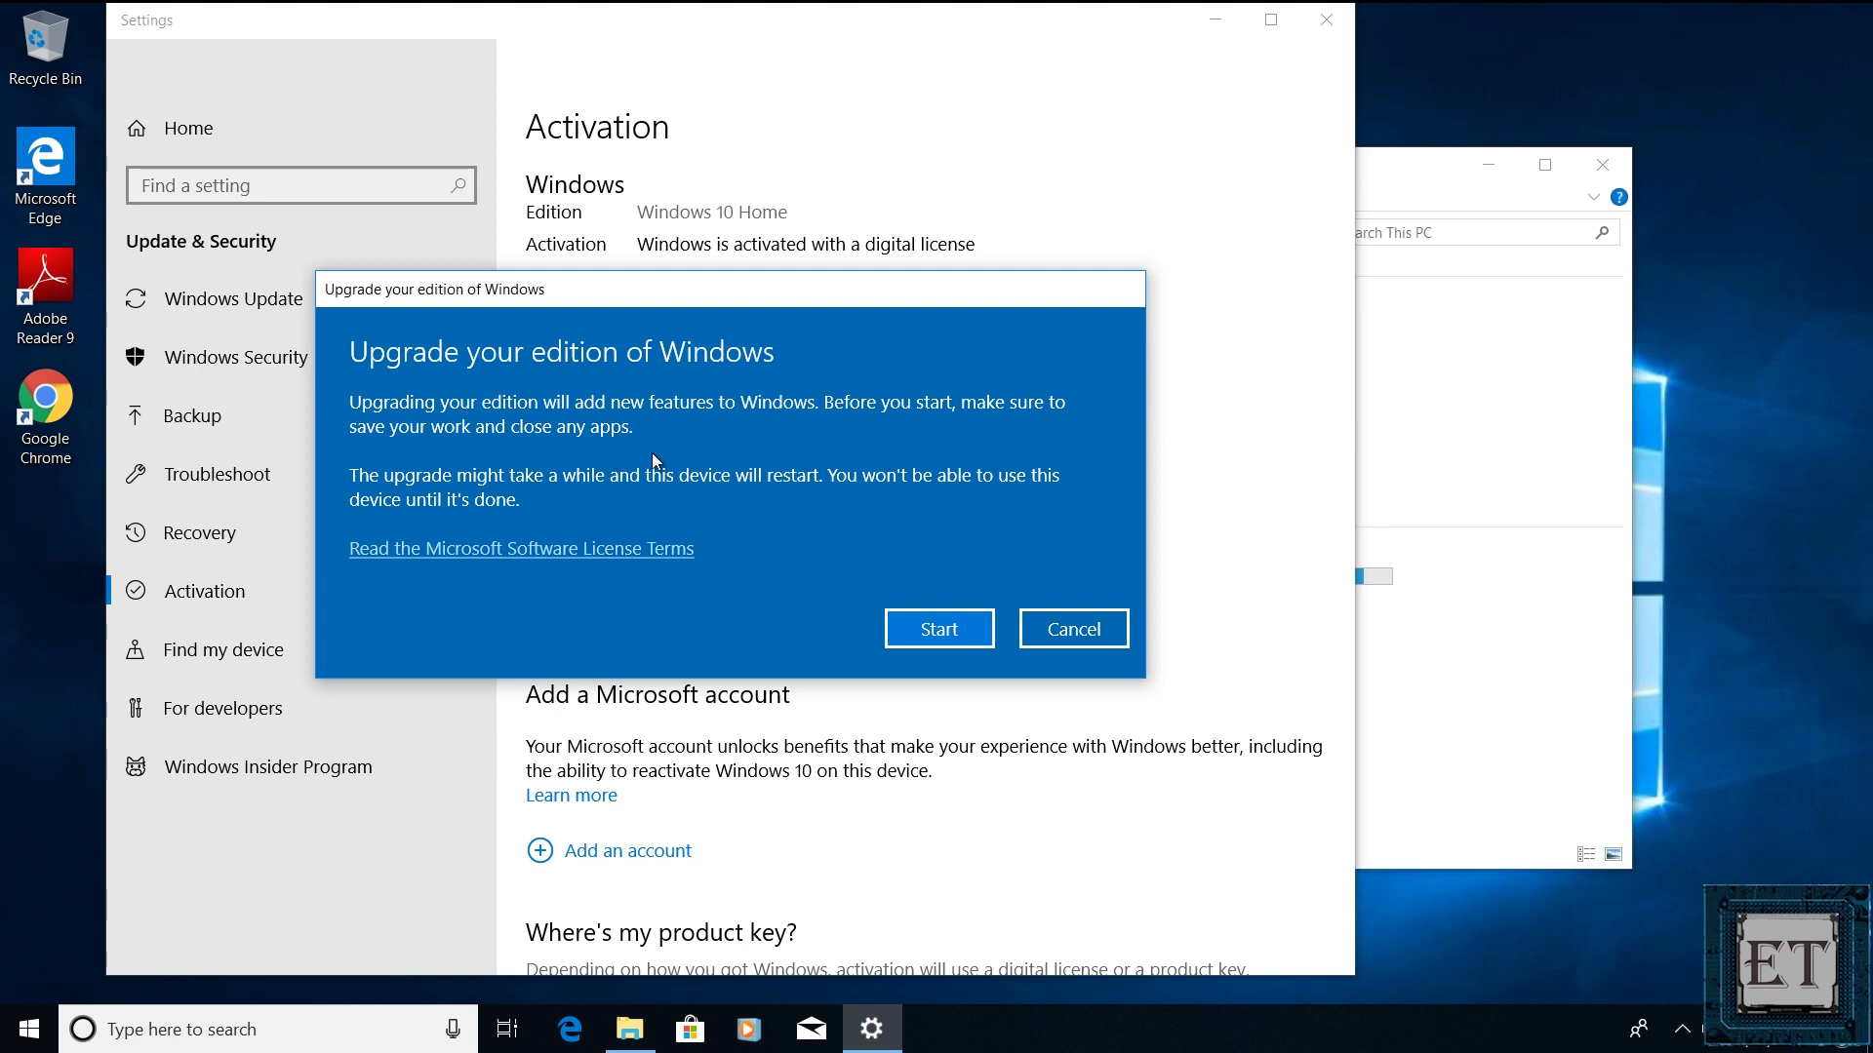
click(926, 633)
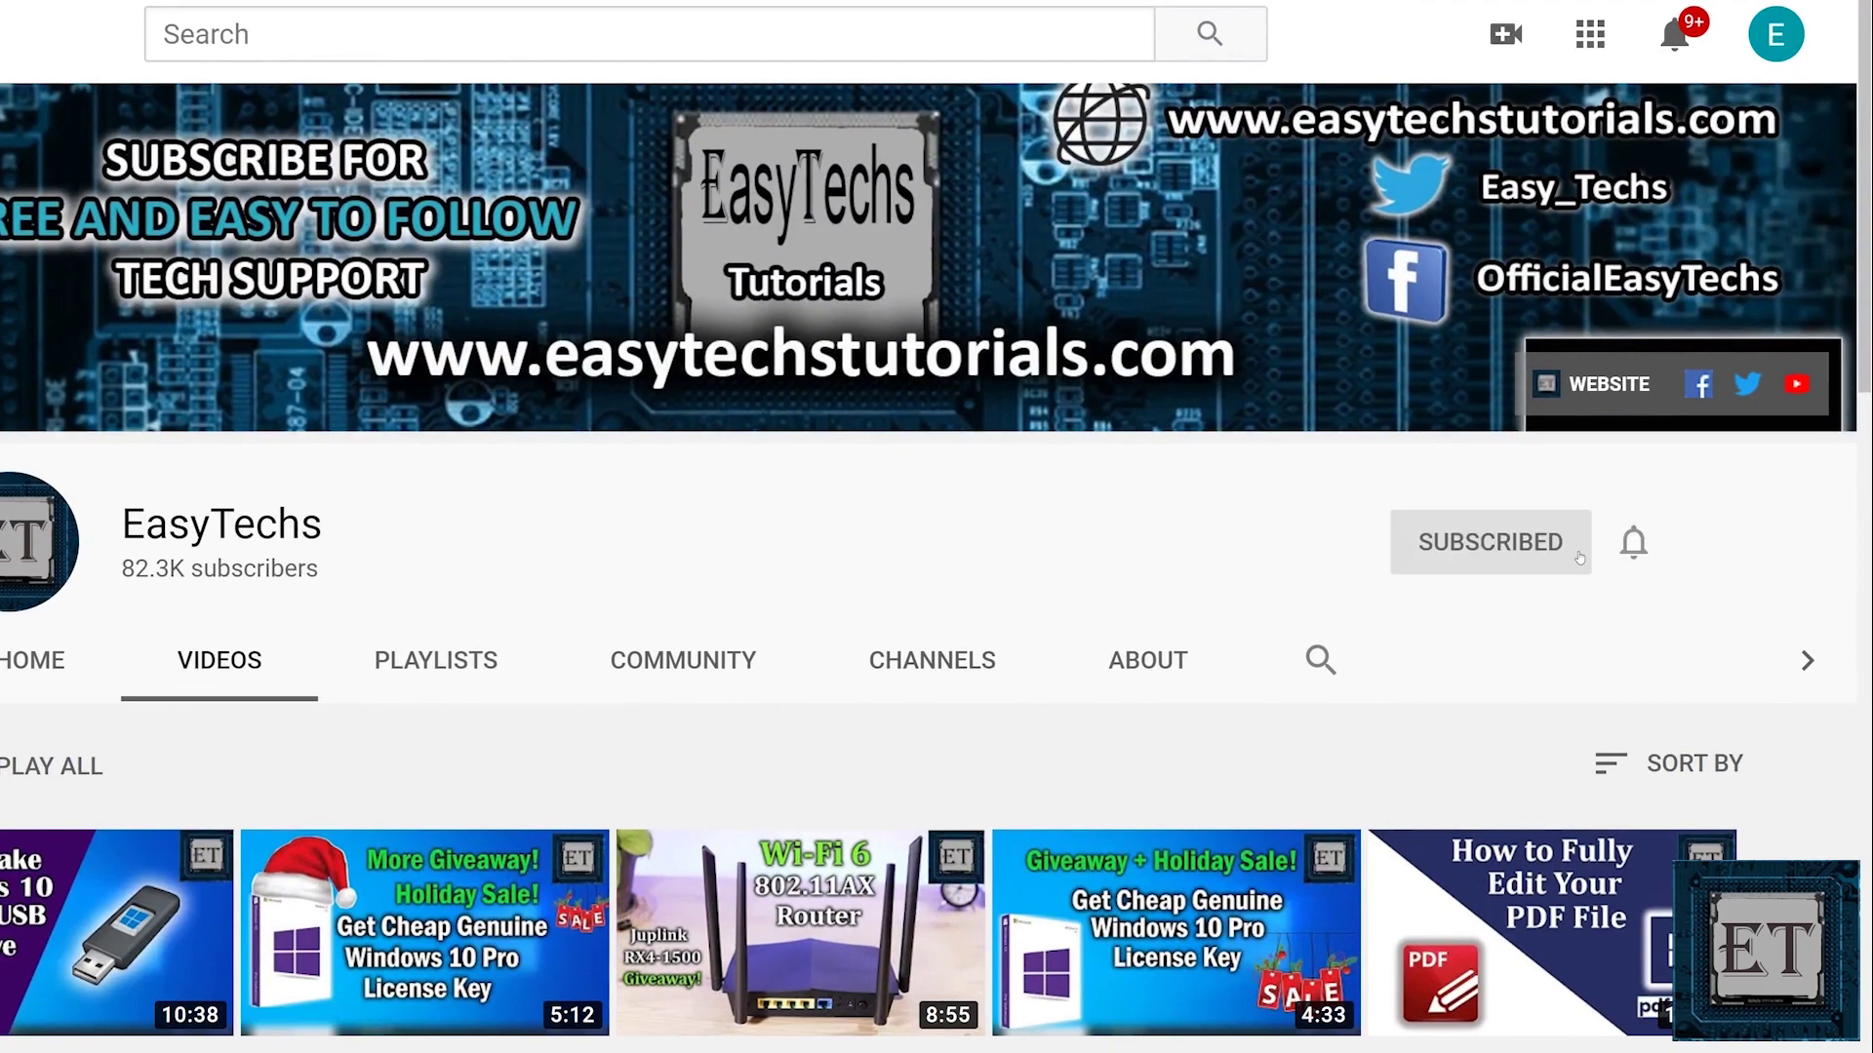
- Set the EasyTechs channel's bell notifications to All
click(1635, 546)
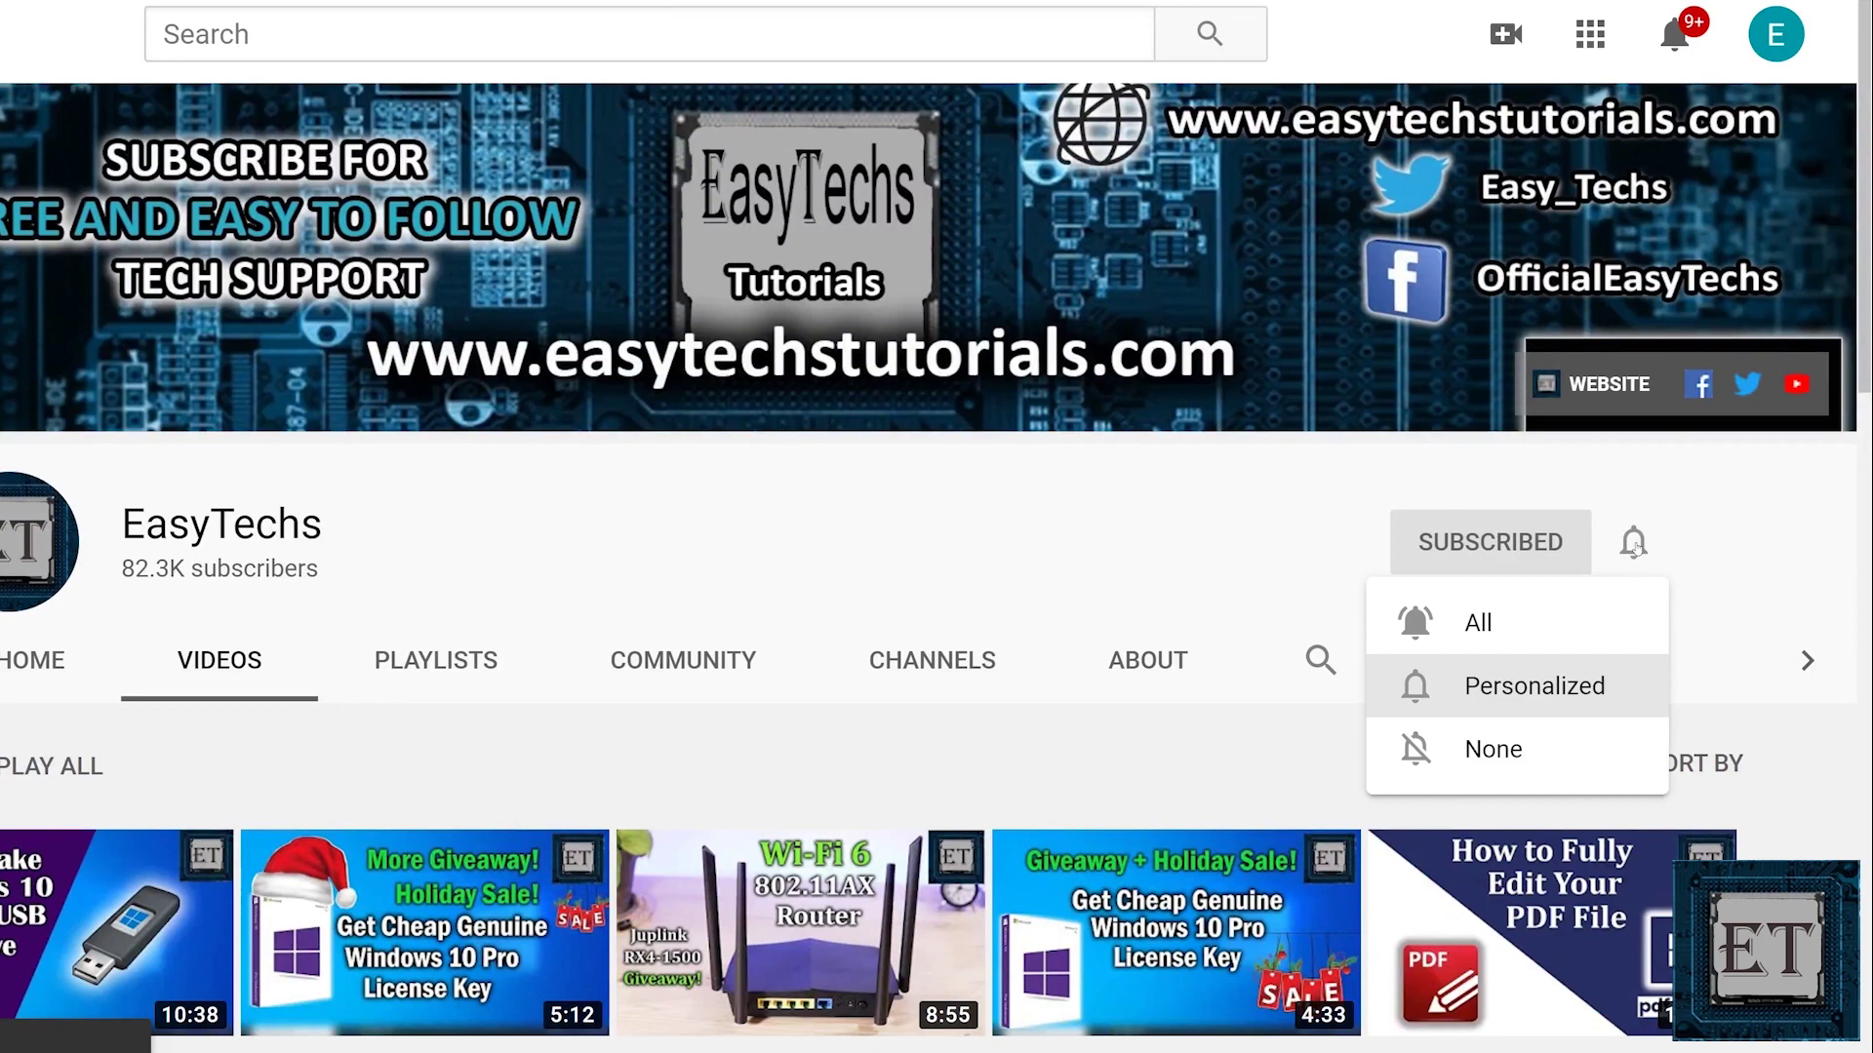
click(1512, 627)
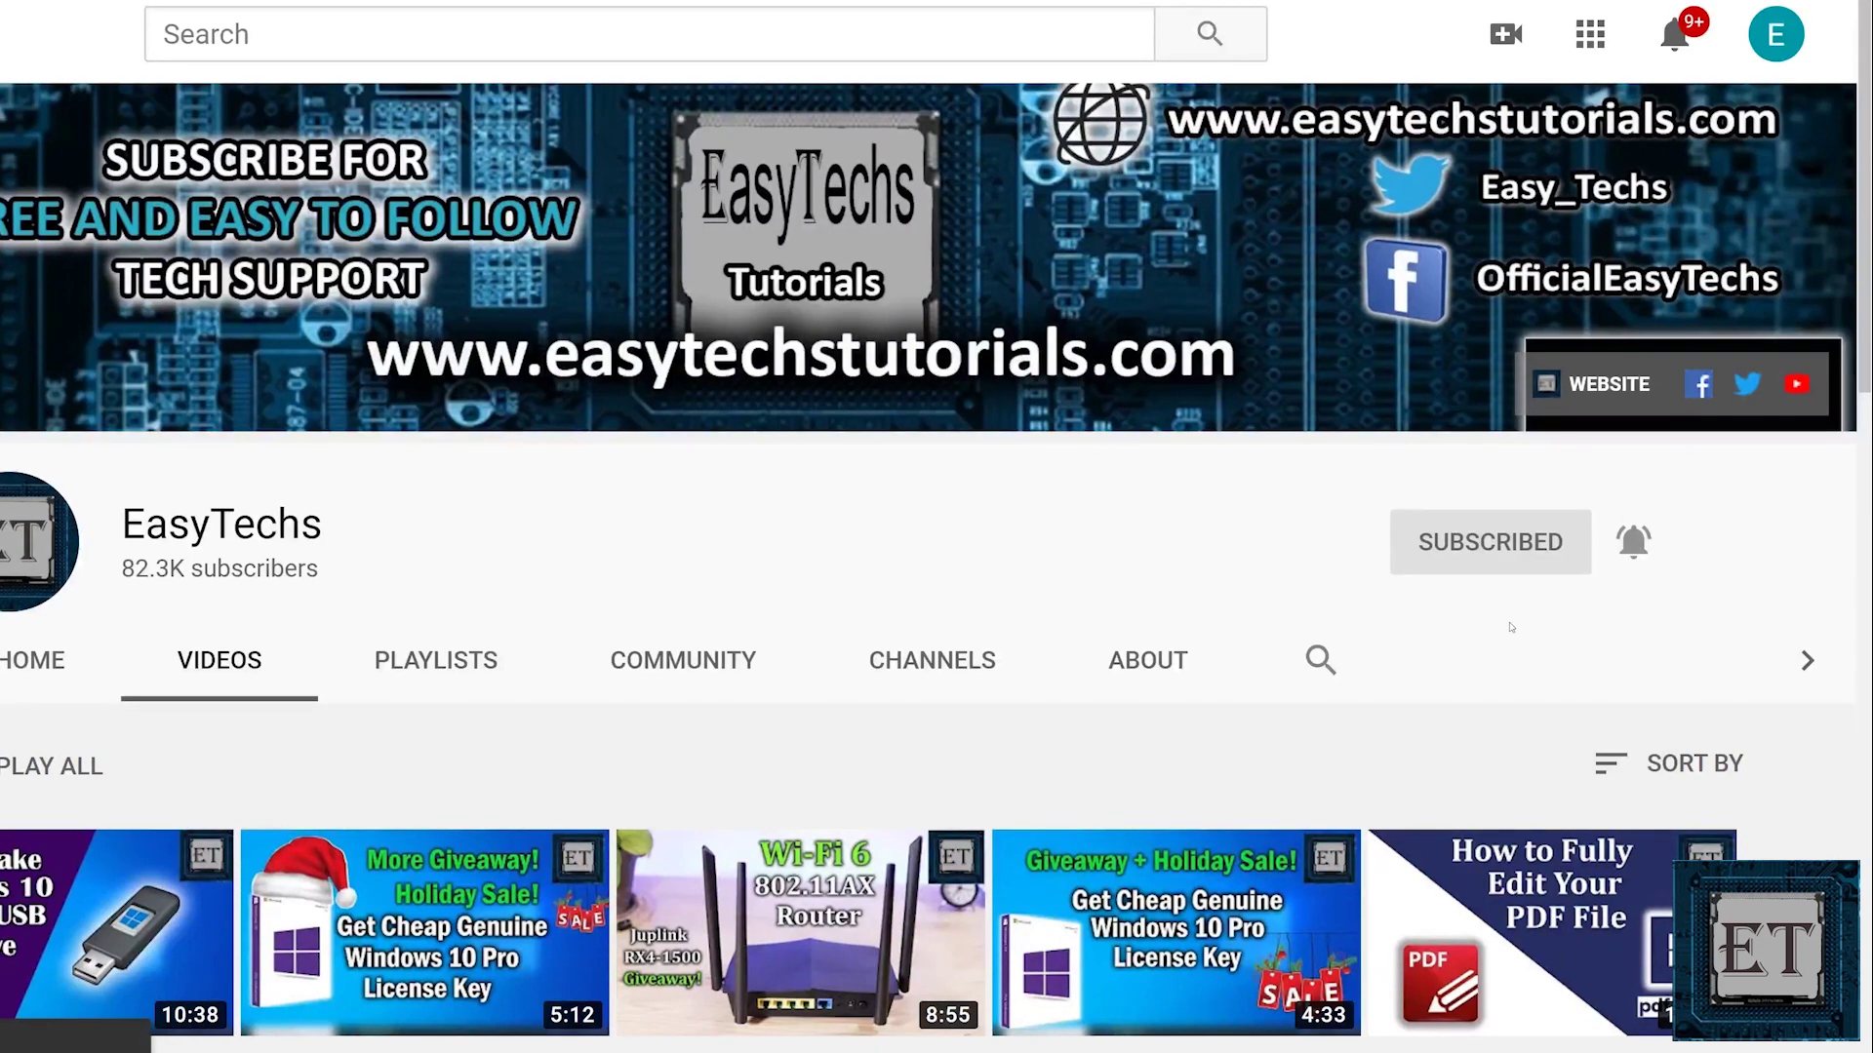